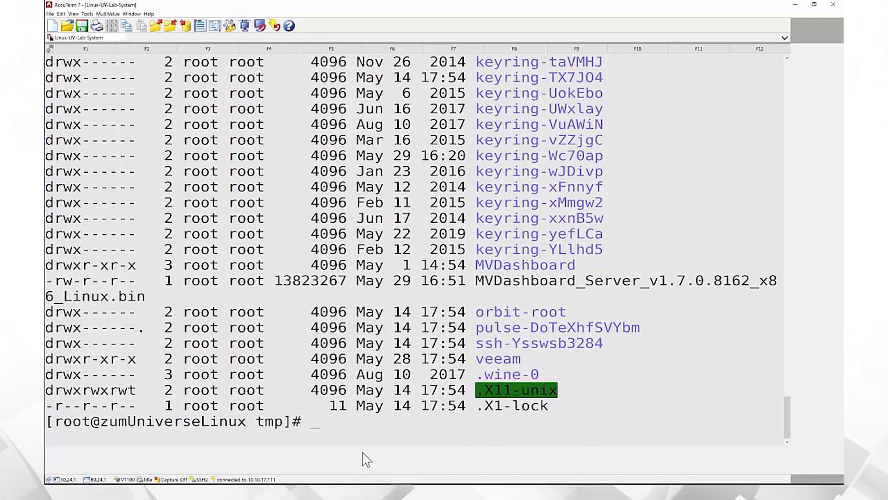
# Step: Make MVDashboard_Server_v1.7.0.8162_x86_Linux.bin executable with chmod a+x, then verify permissions with ls -la
pyautogui.write('chmod a')
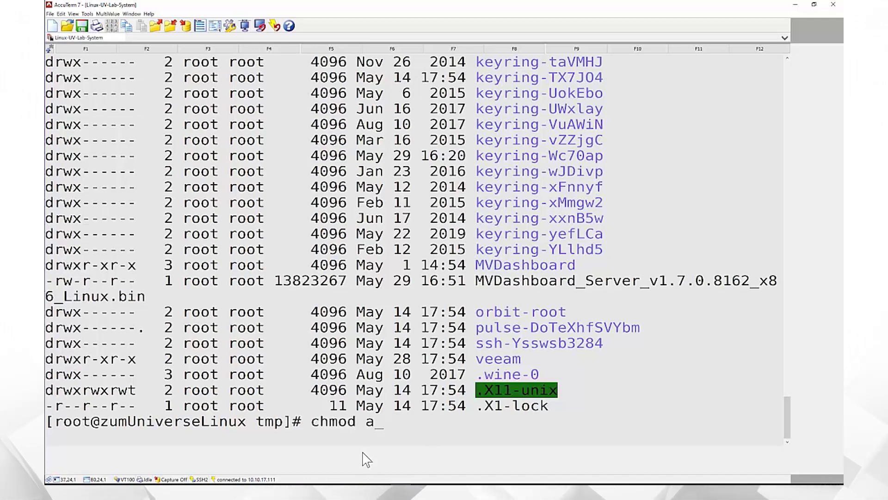
pyautogui.write('+x')
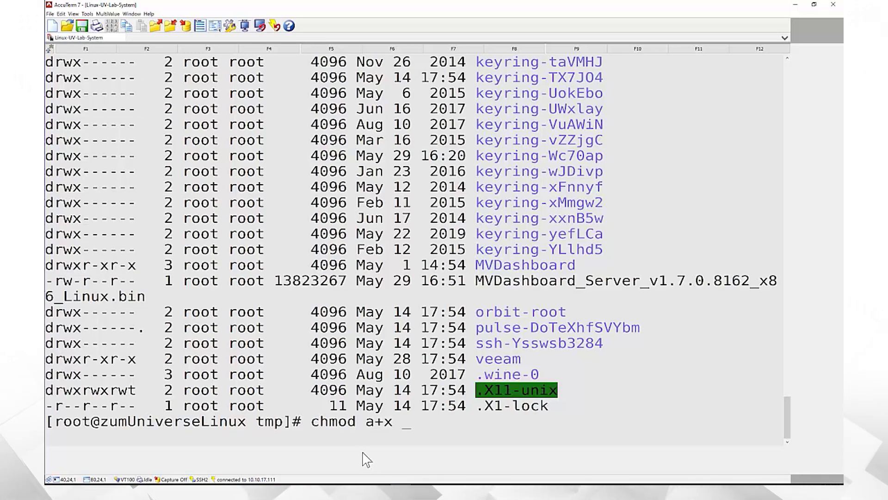
pyautogui.write(' ./MV')
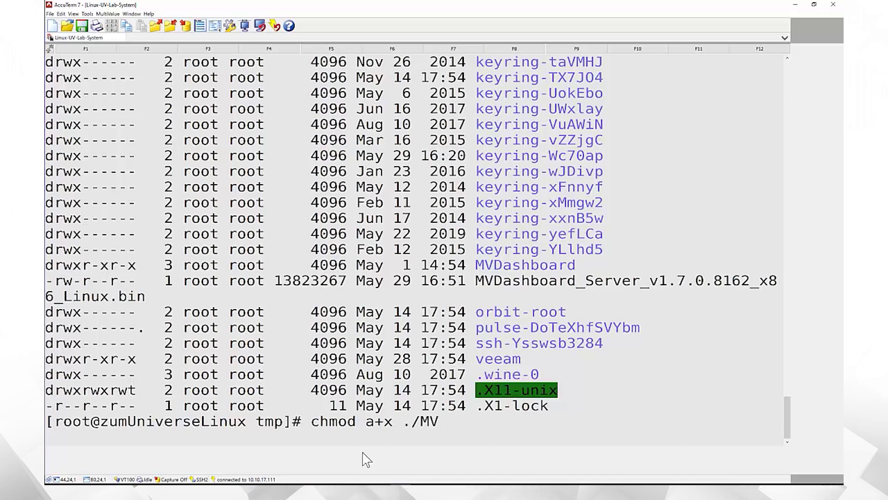
pyautogui.write('Dashboard_')
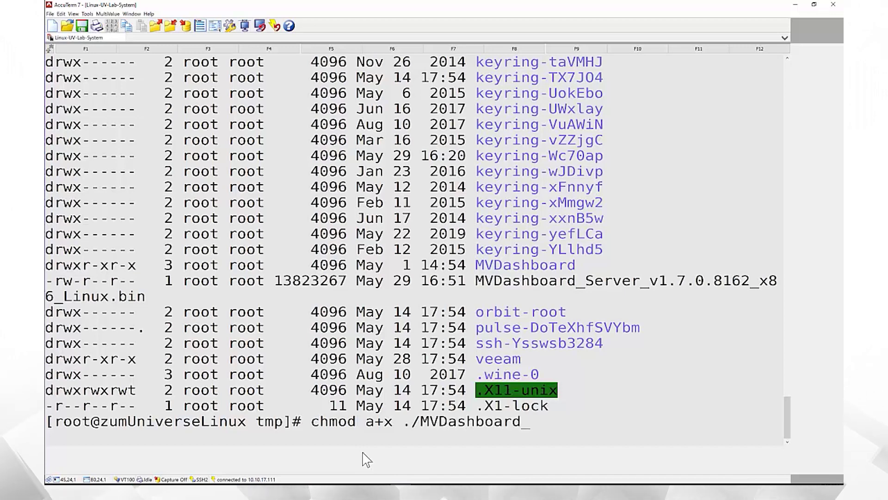
pyautogui.write('Serve')
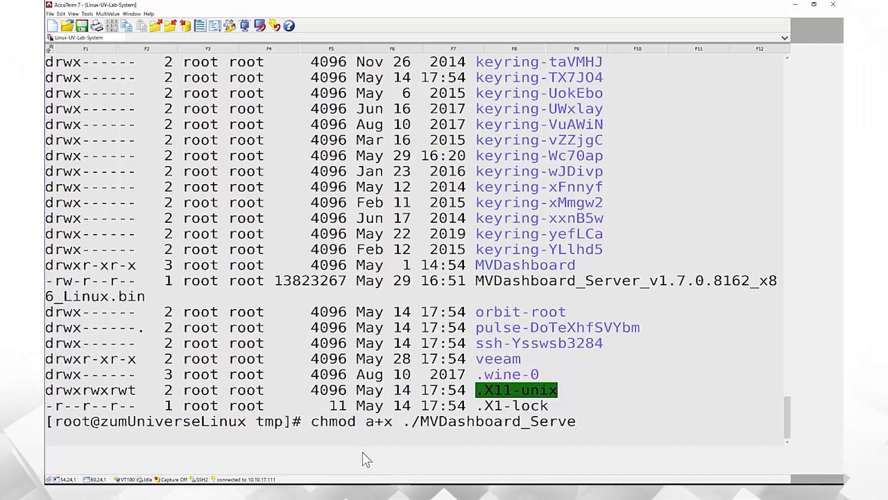
pyautogui.write('r_v1.7.')
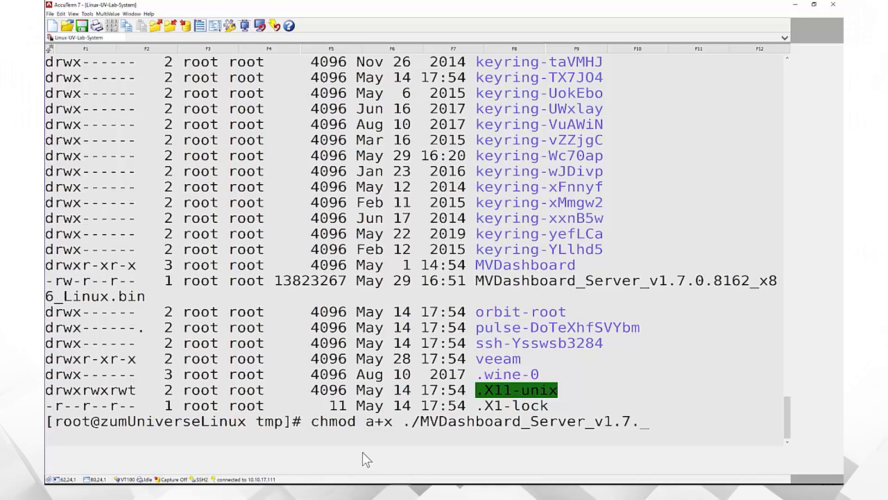
pyautogui.write('0.81')
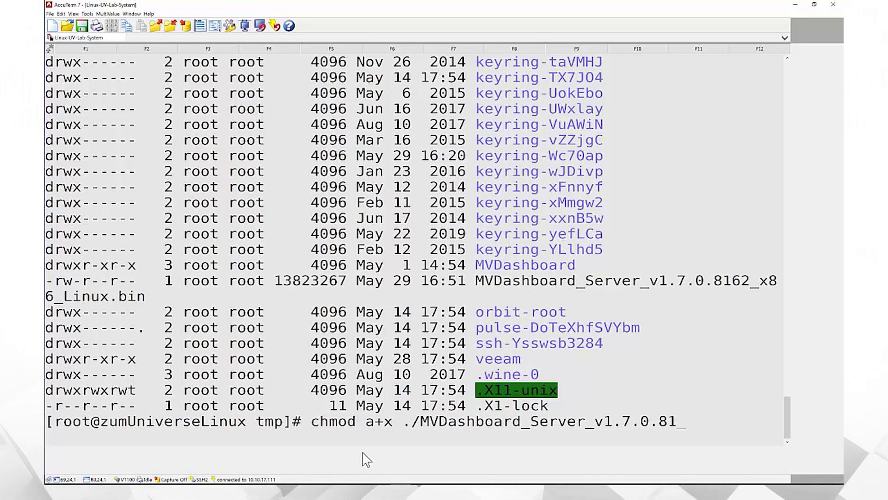
pyautogui.write('62_x86')
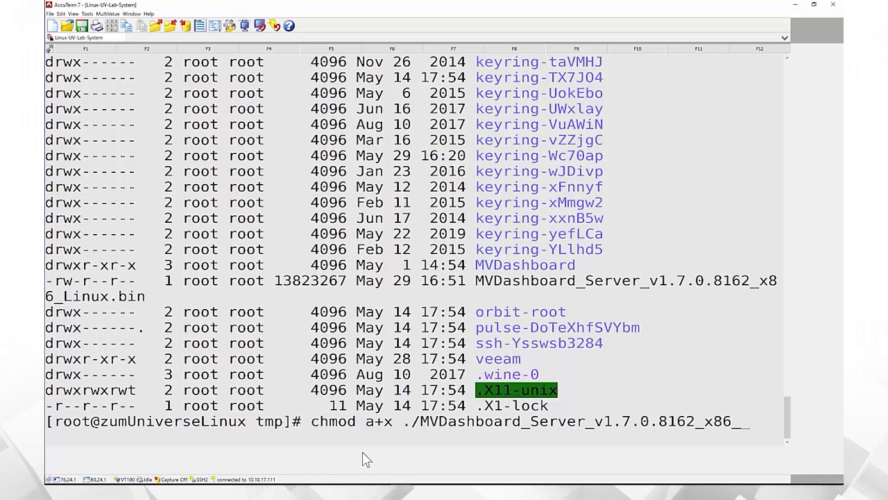
pyautogui.write('_Linux.bin')
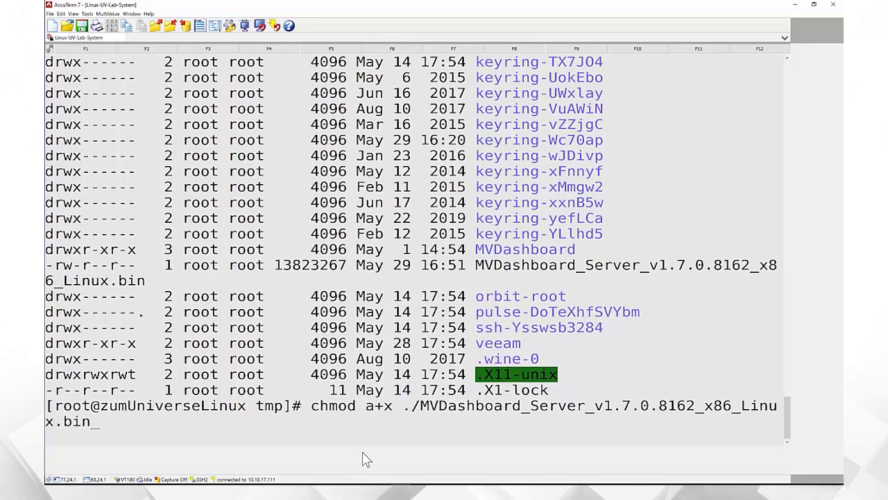
pyautogui.press('Return')
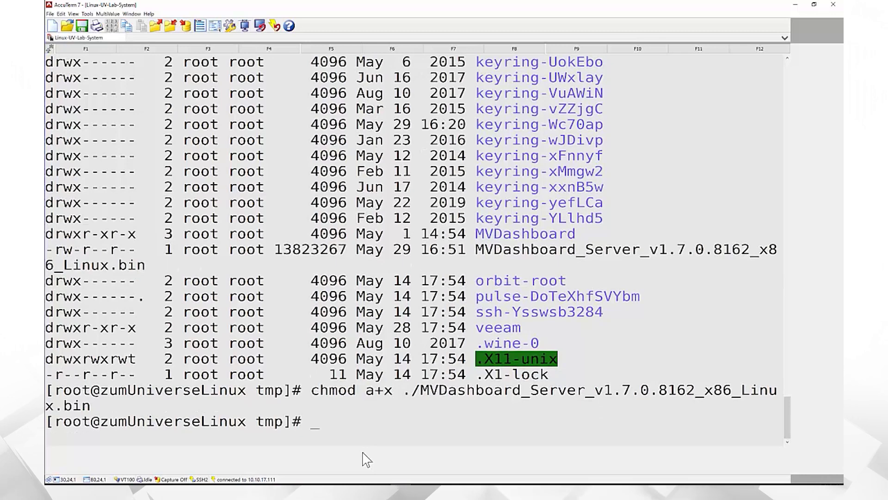
pyautogui.write('ls -')
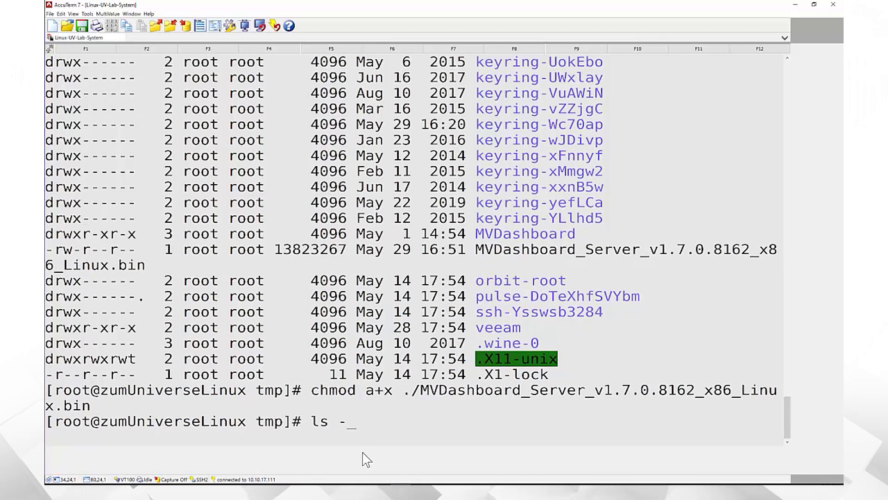
pyautogui.write('la')
pyautogui.press('Return')
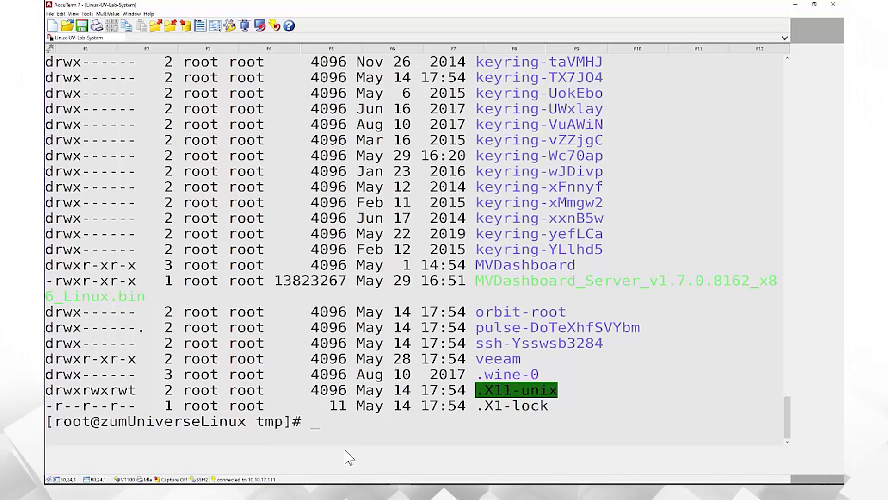
# Step: Run the ./MVDashboard_Server_v1.7.0.8162_x86_Linux.bin installer, completing its name with Tab
pyautogui.write('./')
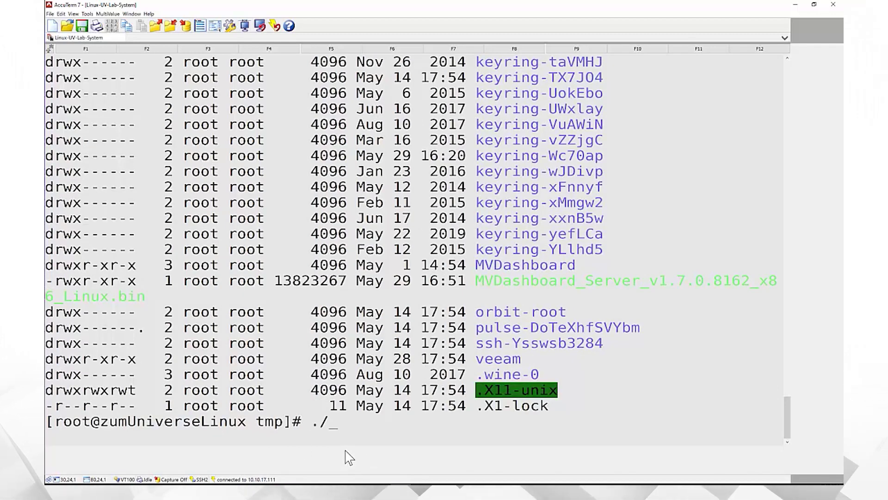
pyautogui.write('MVD')
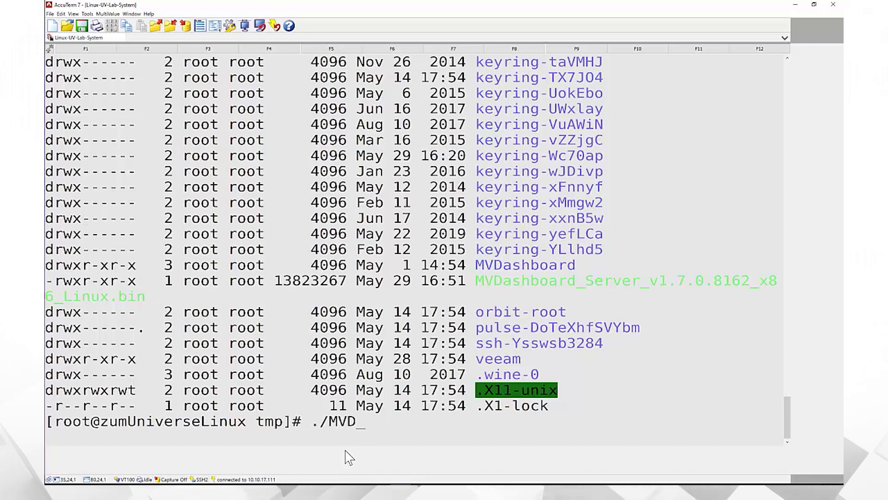
pyautogui.write('ashb')
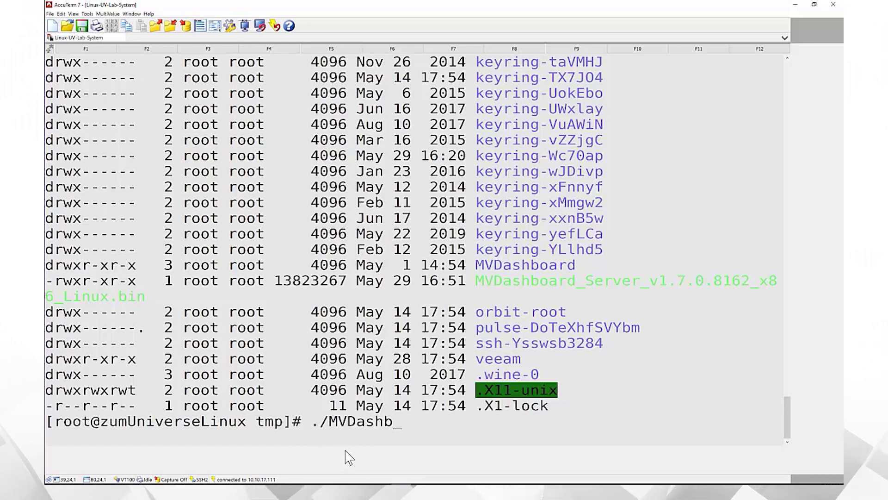
pyautogui.write('a')
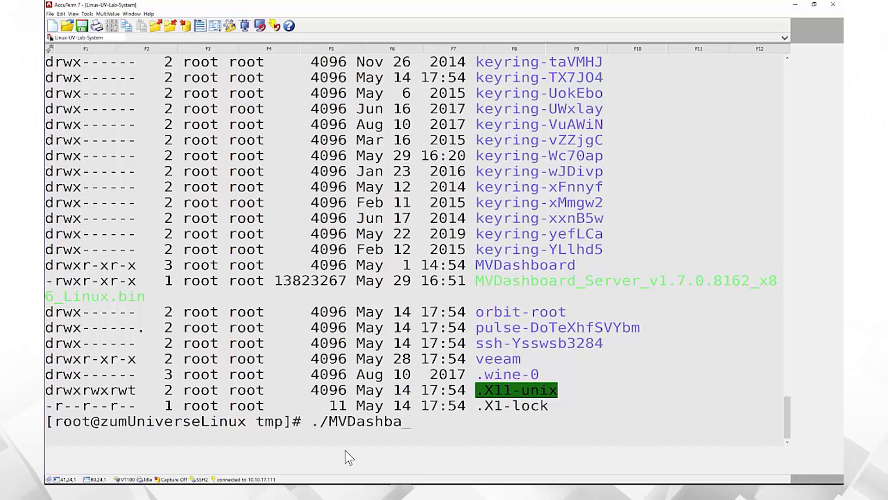
pyautogui.press('BackSpace')
pyautogui.press('Tab')
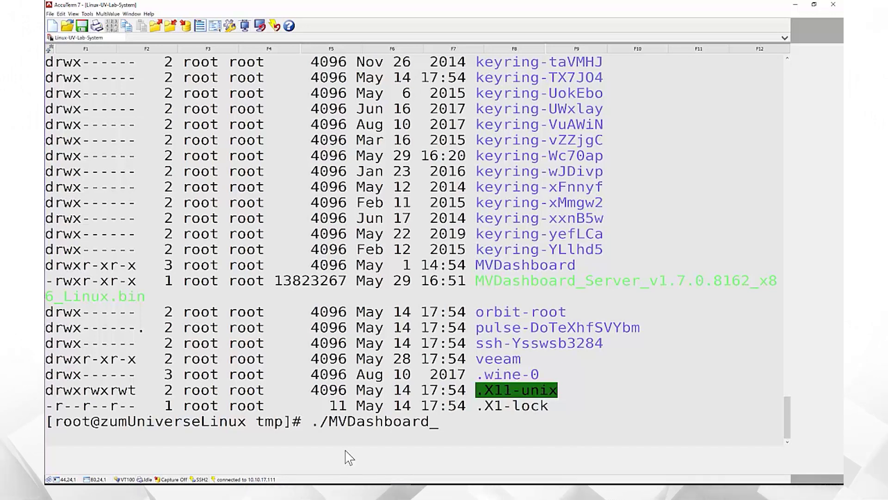
pyautogui.write('_')
pyautogui.press('Tab')
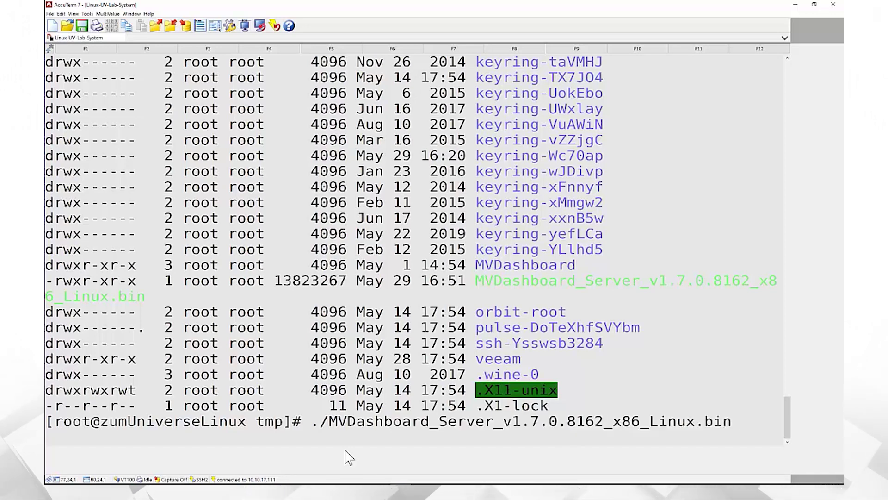
pyautogui.press('Return')
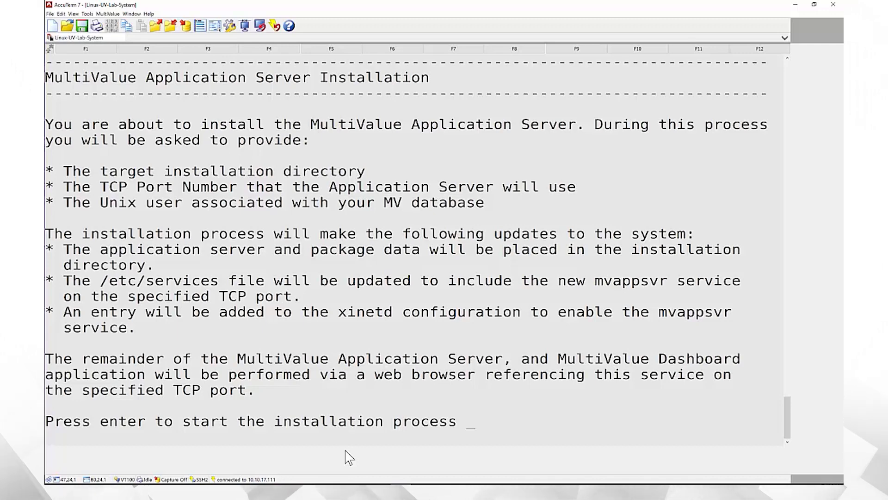
# Step: Start the installation, page through the Zumasys license agreement and accept it with YES
pyautogui.press('Return')
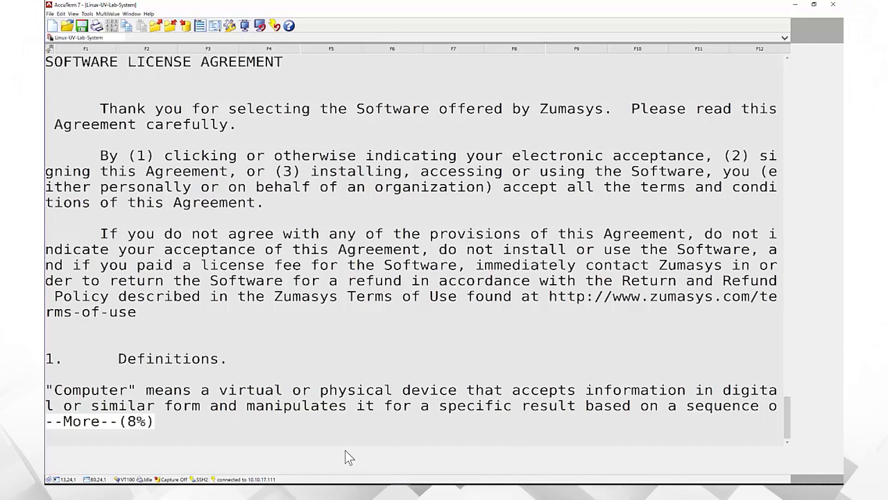
pyautogui.press('space')
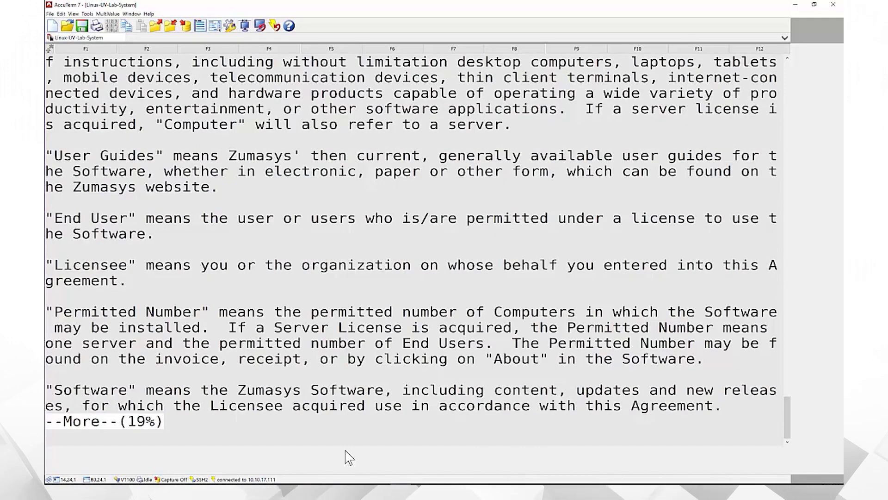
pyautogui.press('space')
pyautogui.press('space')
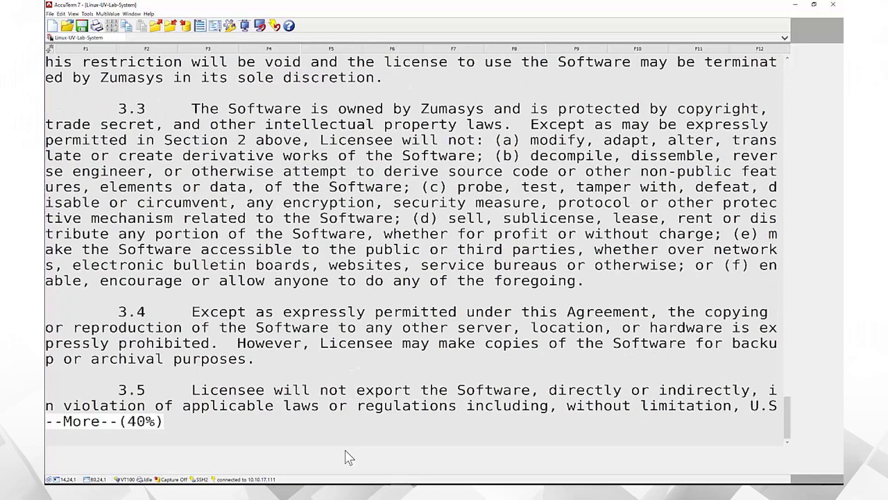
pyautogui.press('space')
pyautogui.press('space')
pyautogui.press('space')
pyautogui.press('space')
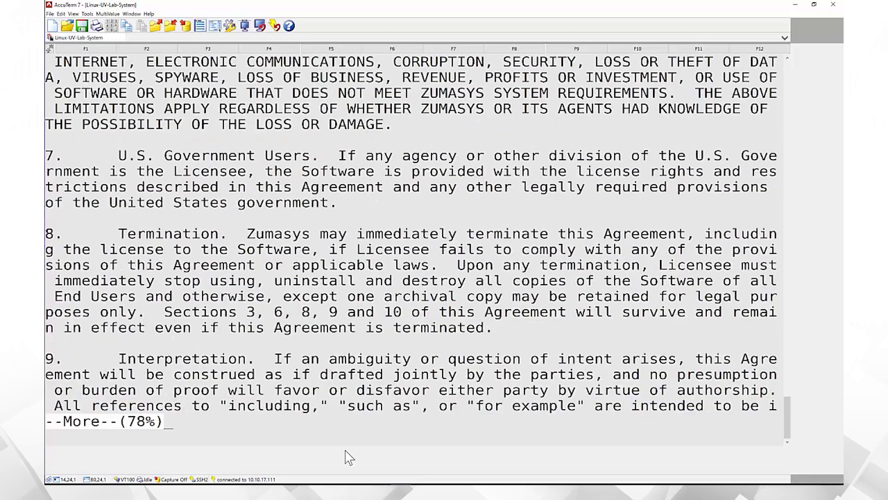
pyautogui.press('space')
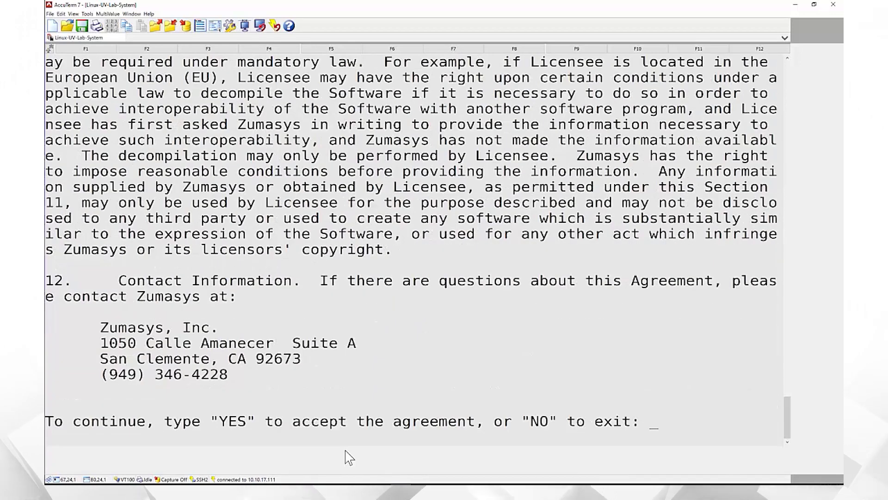
pyautogui.write('YES')
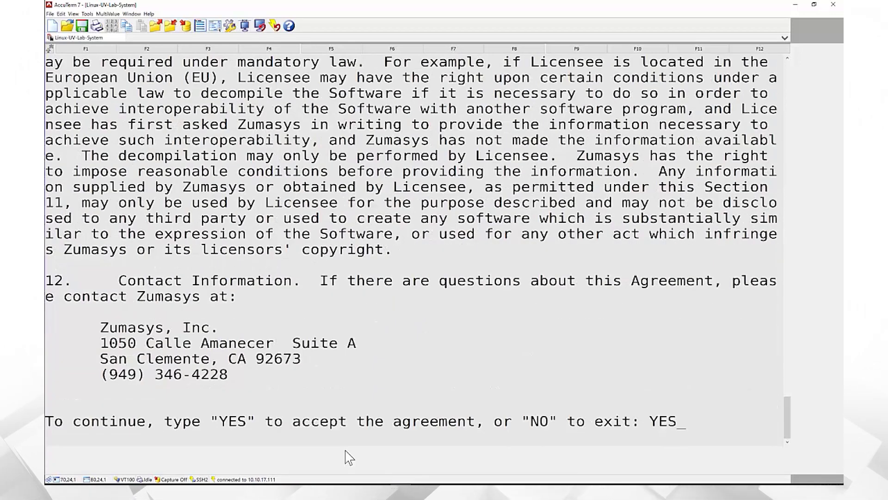
pyautogui.press('Return')
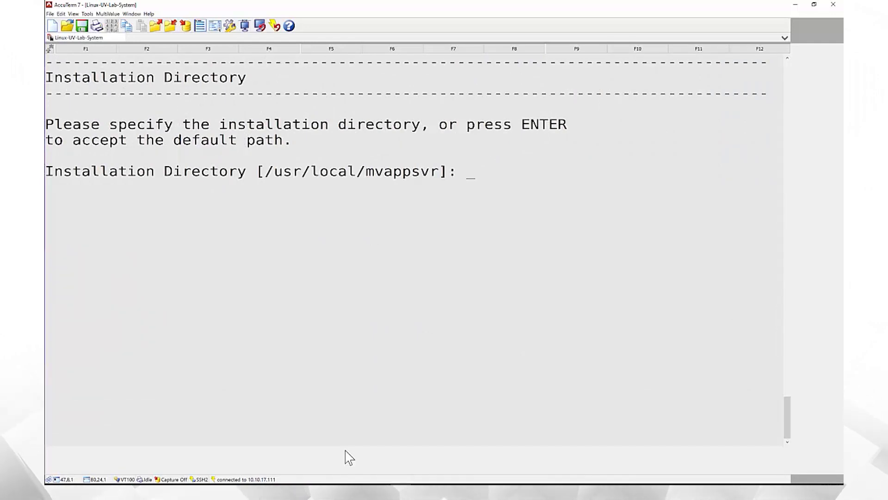
# Step: Keep the /usr/local/mvappsvr directory, default log directory and TCP port 8180, confirming with y
pyautogui.press('Return')
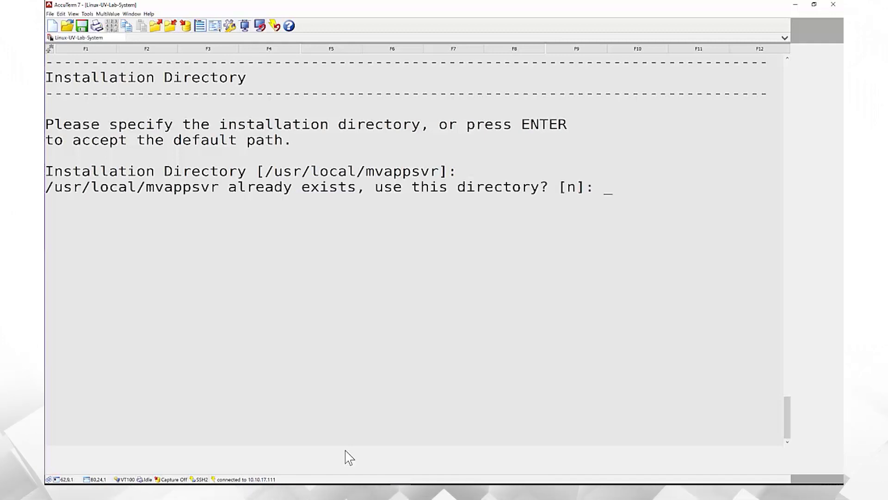
pyautogui.write('y')
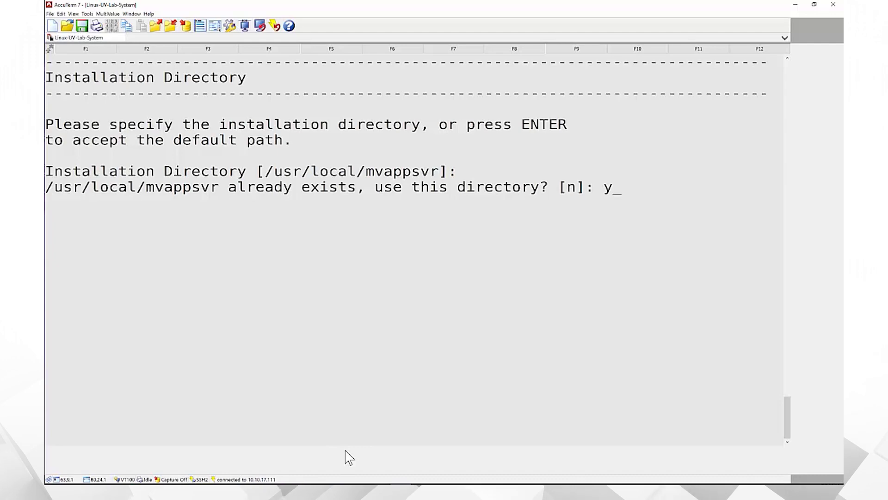
pyautogui.press('Return')
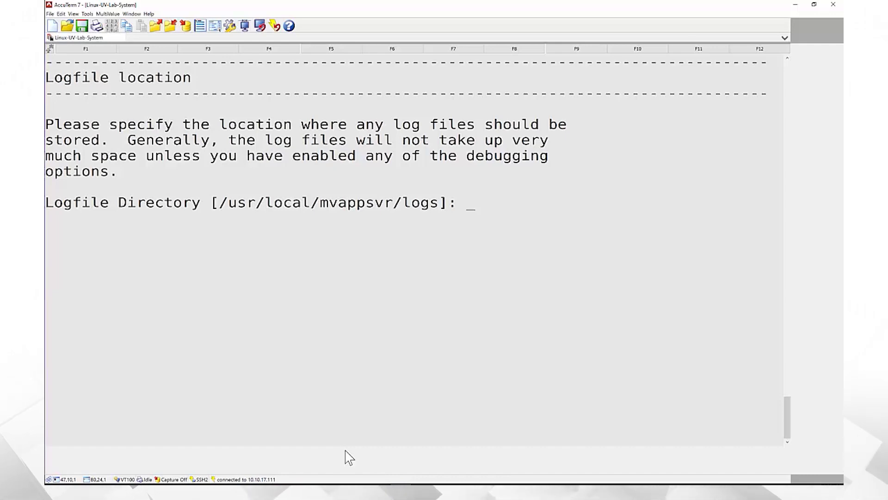
pyautogui.press('Return')
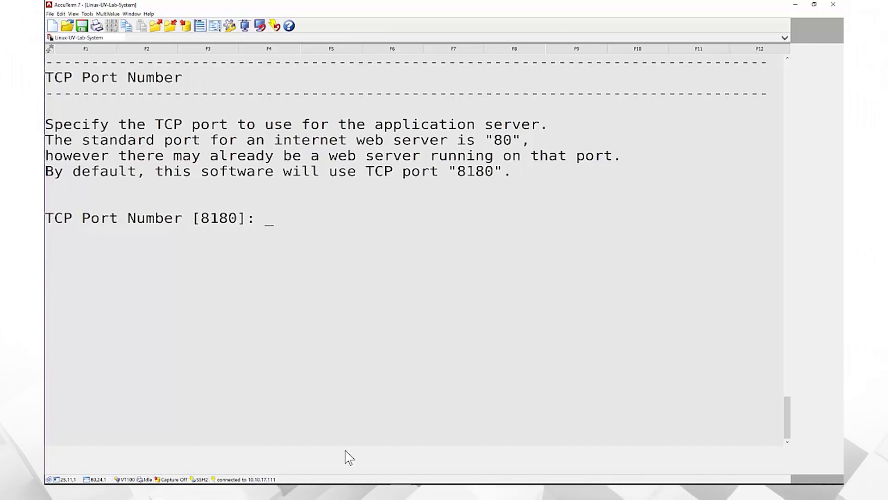
pyautogui.press('Return')
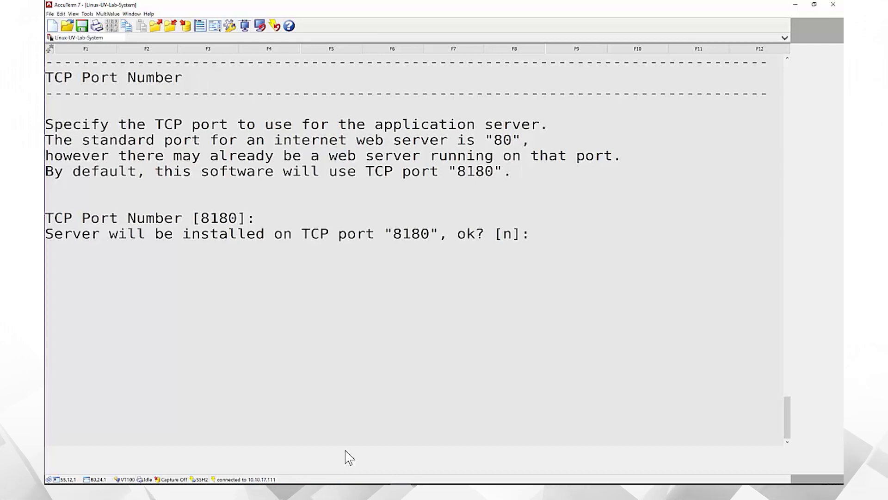
pyautogui.write('y')
pyautogui.press('Return')
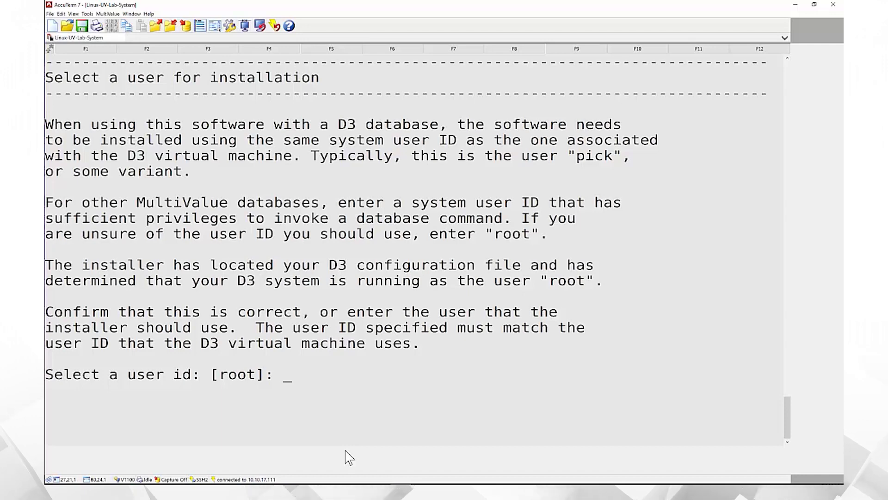
# Step: Accept root as the installation user, confirm with y, and begin the installation
pyautogui.press('Return')
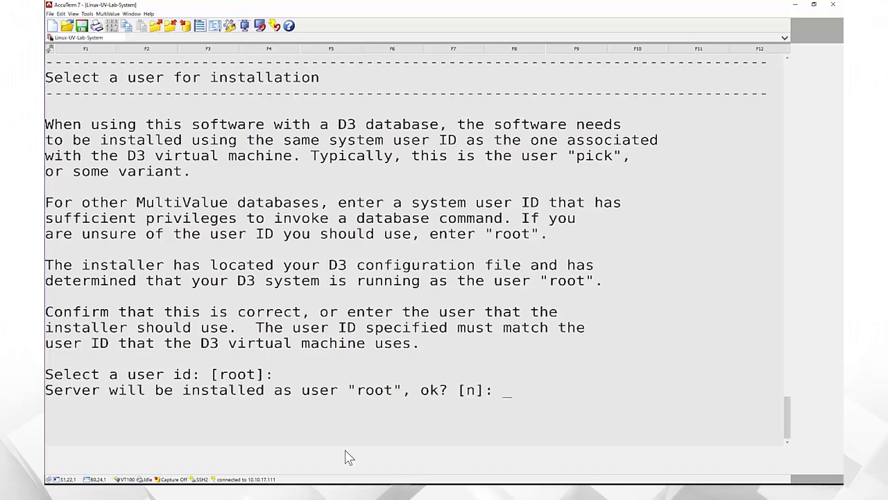
pyautogui.write('y')
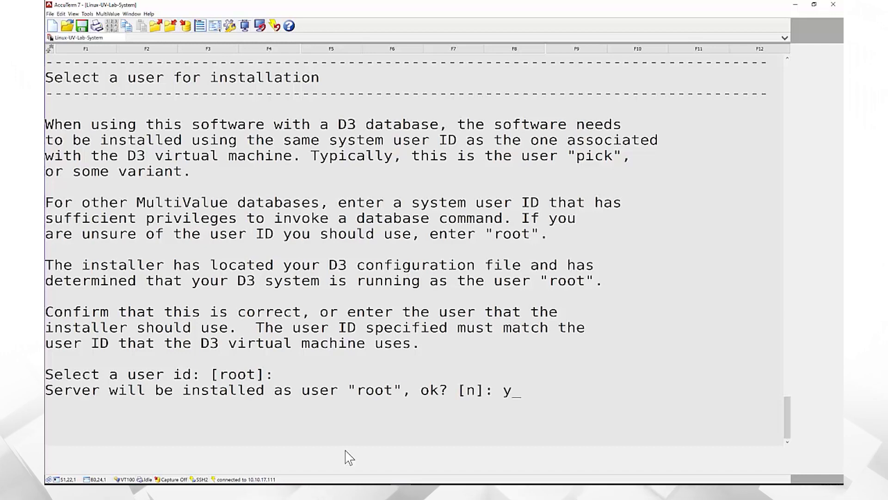
pyautogui.press('Return')
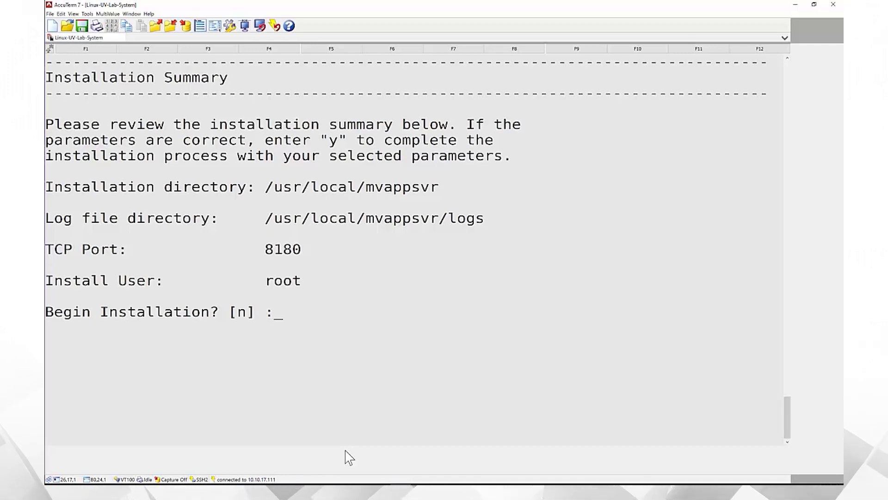
pyautogui.press('Return')
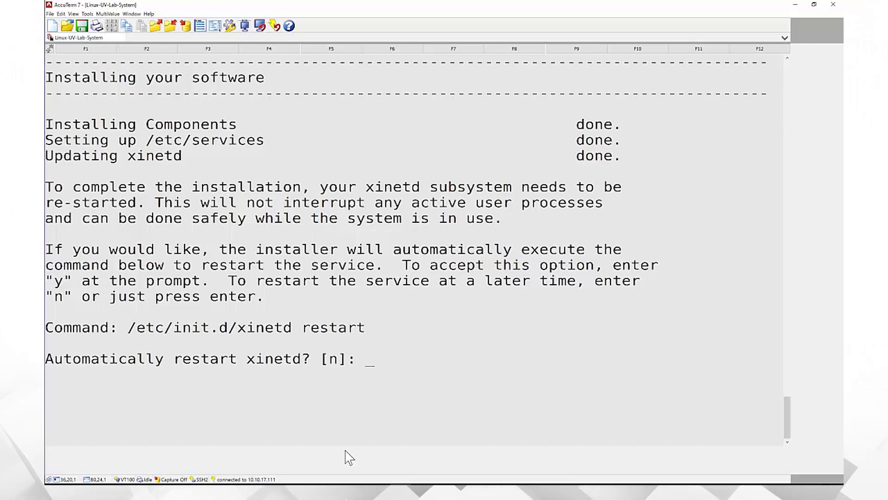
# Step: Answer y to restart xinetd automatically and finish the installation
pyautogui.write('y')
pyautogui.press('Return')
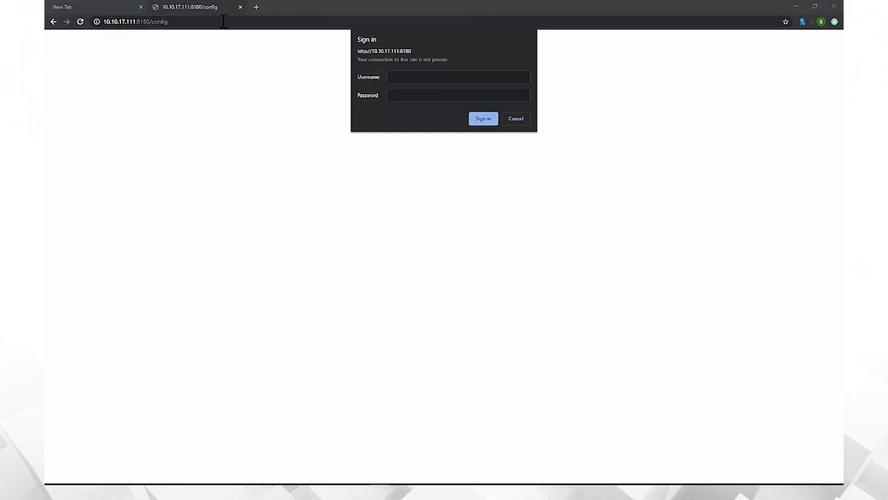
# Step: Sign in with the administrator username and password
pyautogui.click(447, 76)
pyautogui.write('ad')
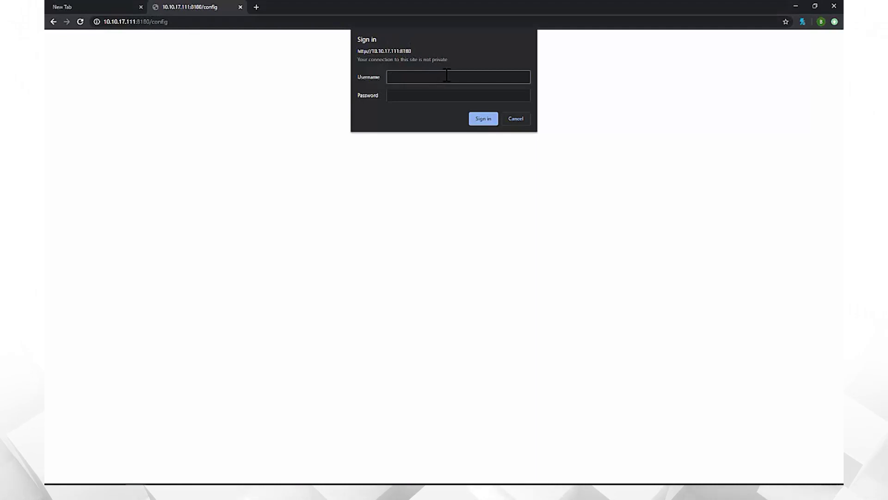
pyautogui.write('min')
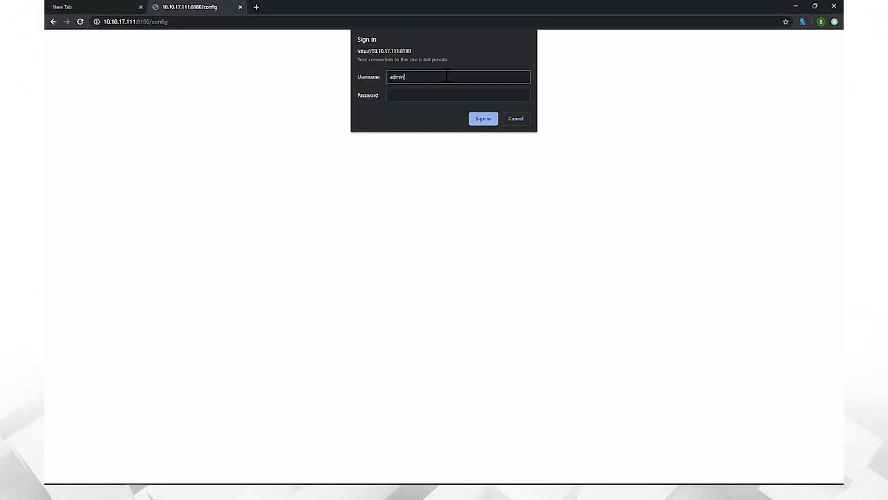
pyautogui.press('Tab')
pyautogui.write('a')
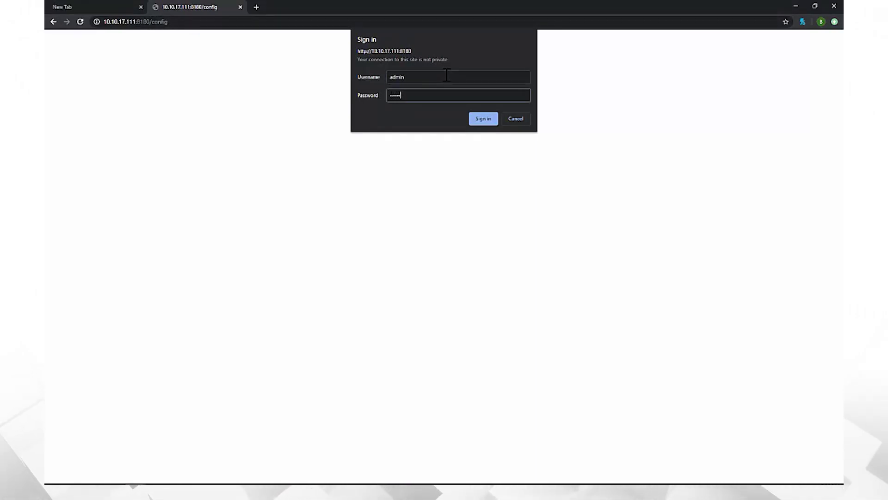
pyautogui.click(483, 119)
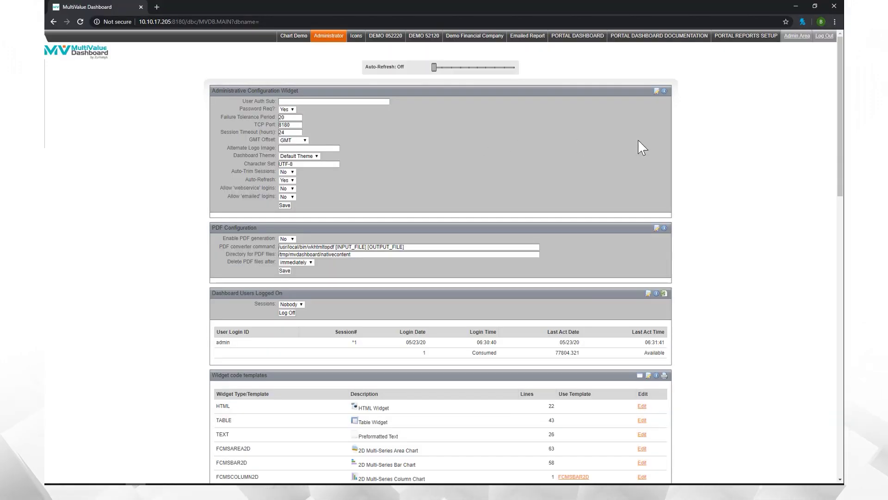
pyautogui.click(798, 36)
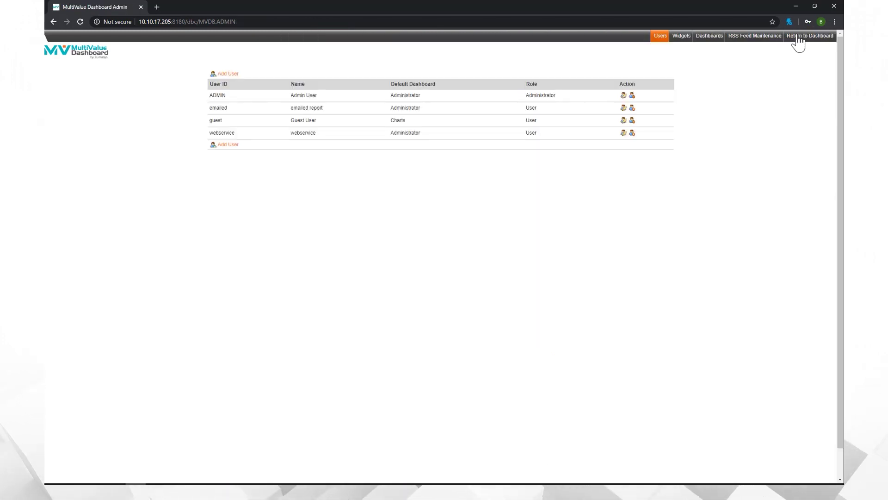
pyautogui.click(797, 38)
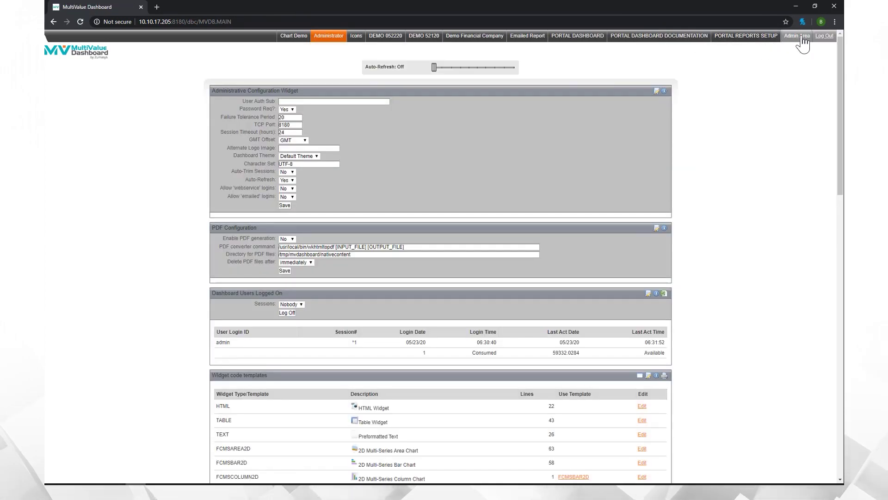
pyautogui.click(801, 38)
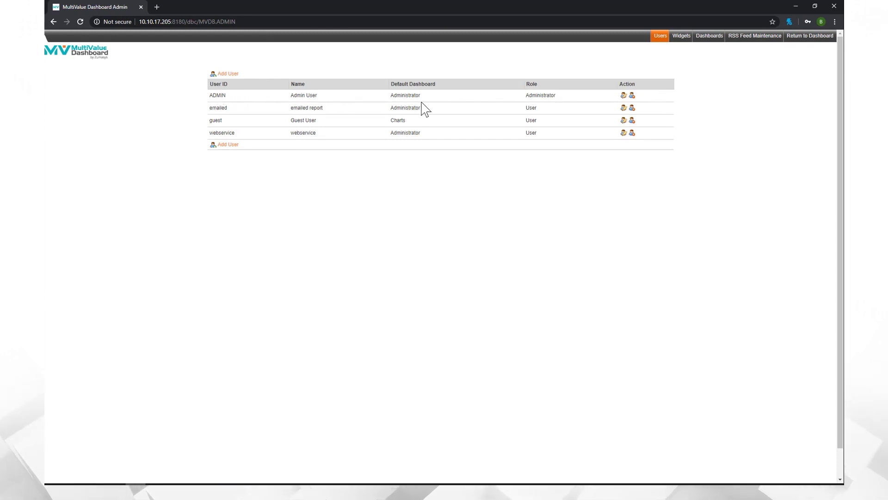
pyautogui.click(624, 96)
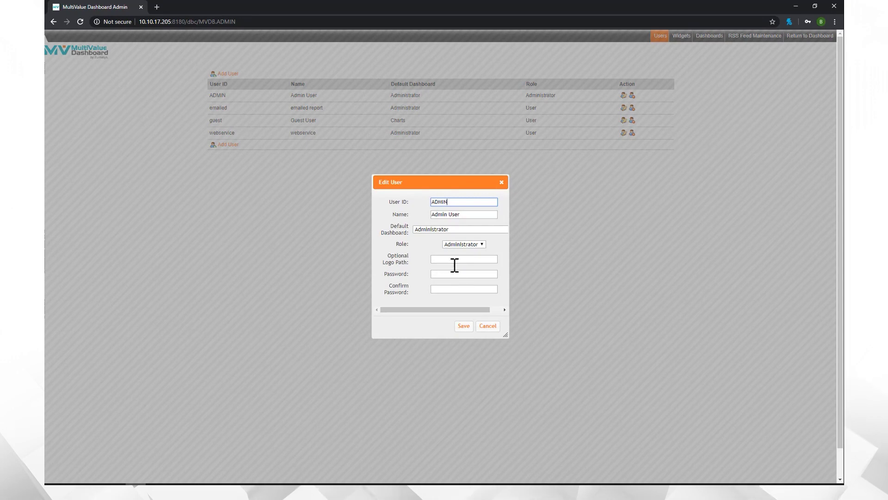
pyautogui.click(483, 327)
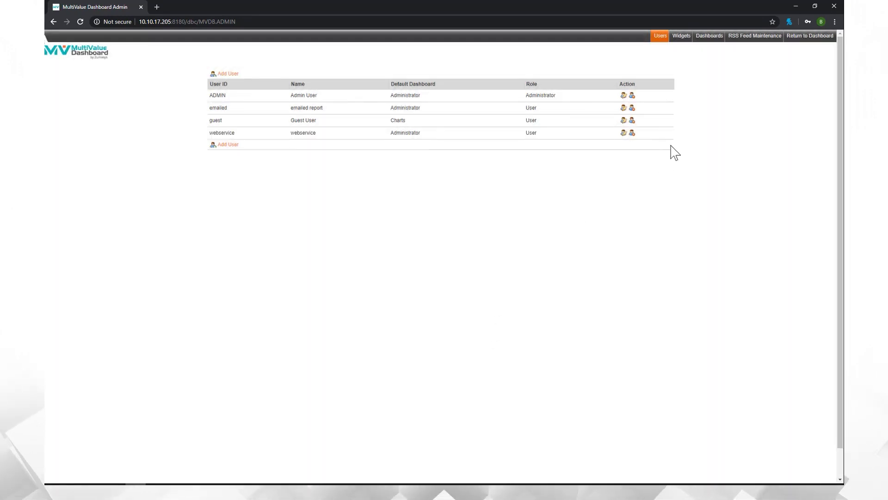
pyautogui.click(809, 41)
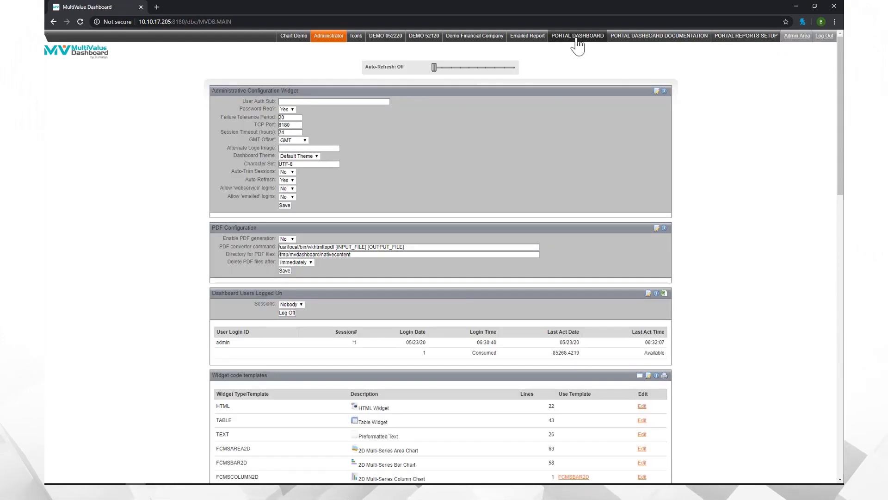
# Step: Switch to the PORTAL DASHBOARD view
pyautogui.click(577, 40)
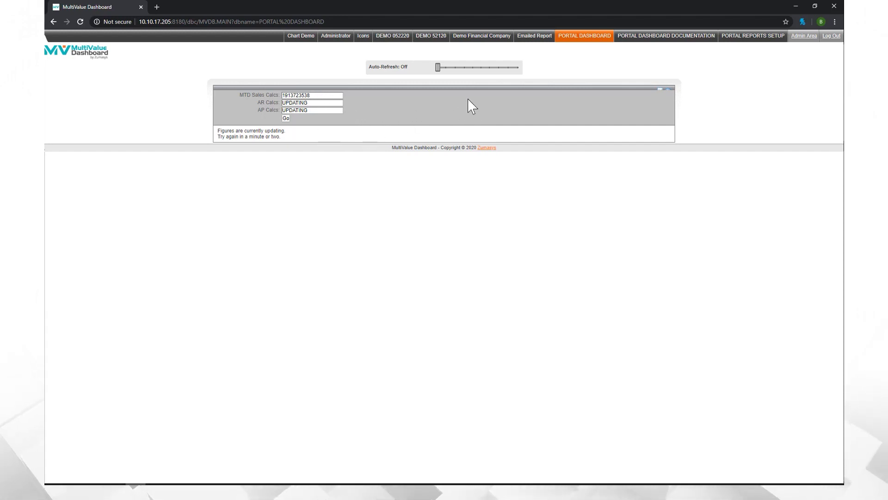
# Step: Open the portal dashboard documentation and read the Running the Portal Dashboard Reports document
pyautogui.click(675, 38)
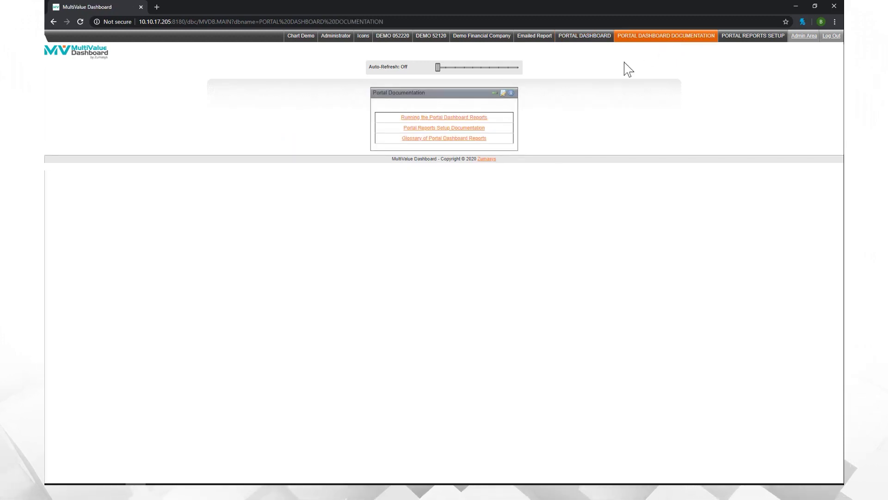
pyautogui.click(440, 119)
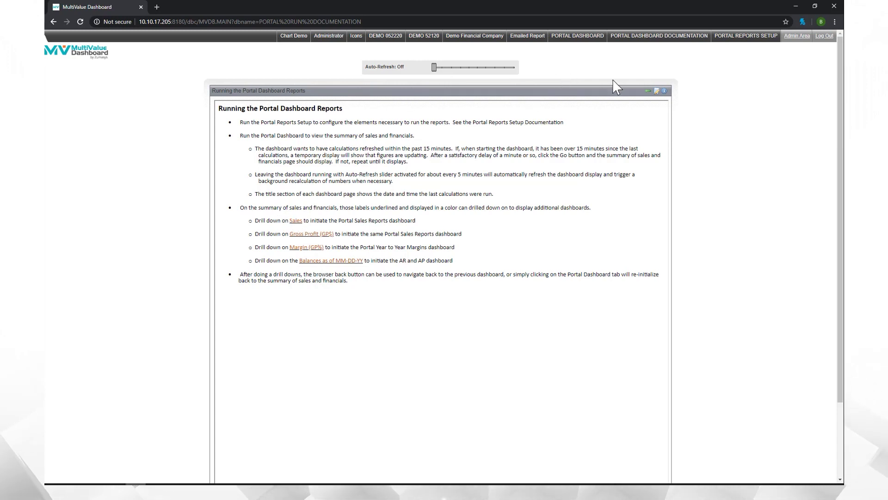
pyautogui.click(649, 92)
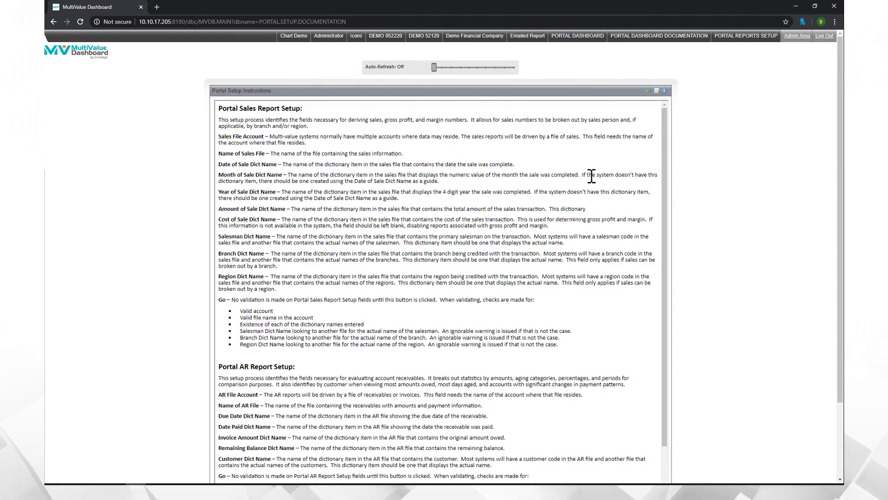
# Step: Return to the documentation list and scroll through the Portal Reports Documentation glossary
pyautogui.moveTo(664, 125); pyautogui.dragTo(669, 104)
pyautogui.click(648, 91)
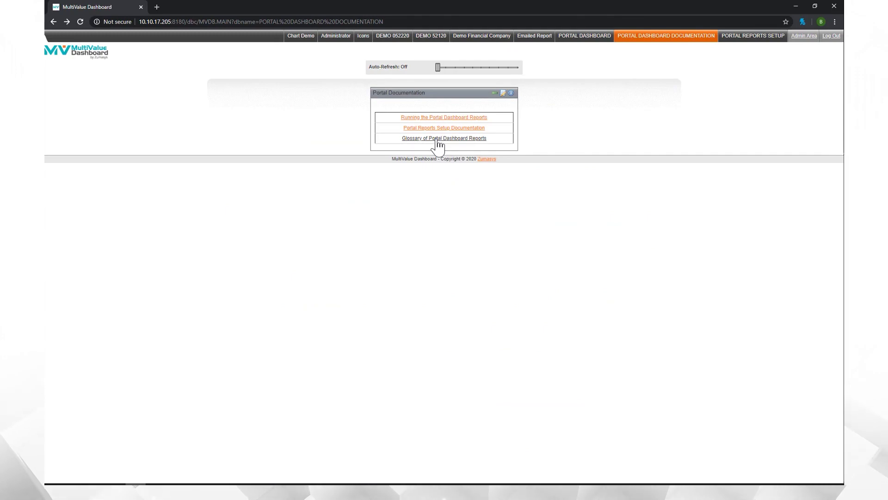
pyautogui.scroll(-2, 647, 176)
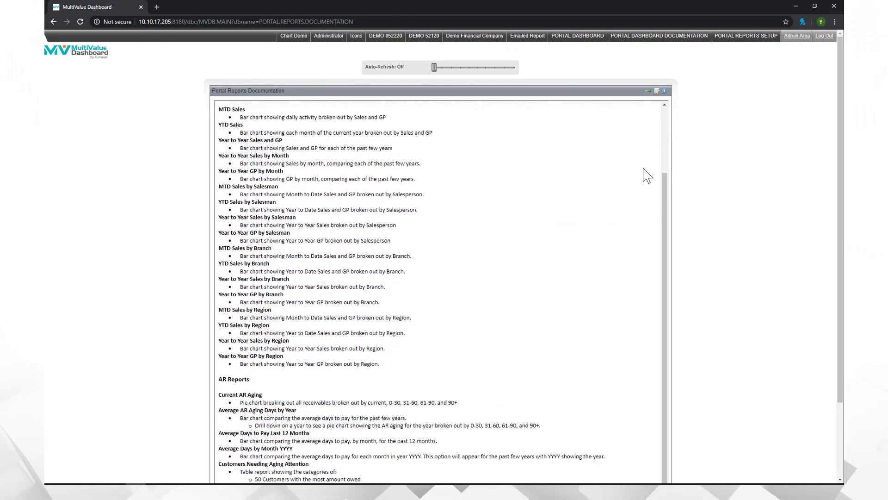
pyautogui.scroll(2, 647, 176)
pyautogui.scroll(-2, 648, 176)
pyautogui.scroll(-2, 648, 176)
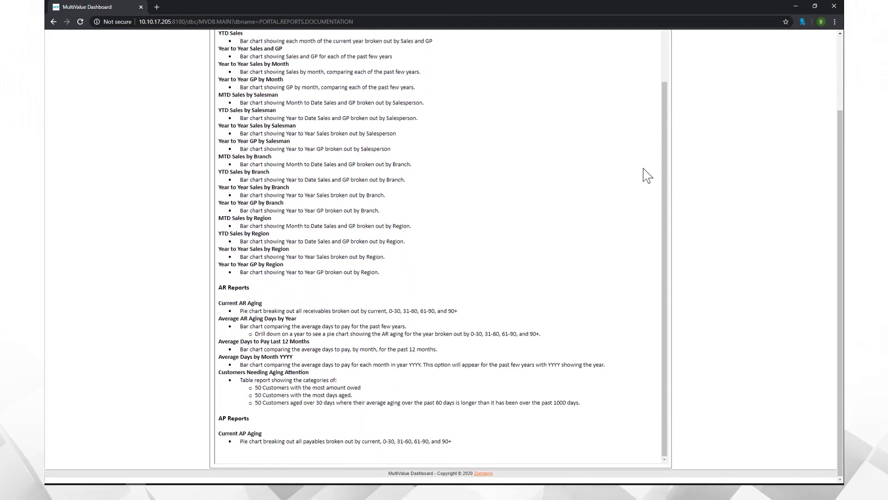
pyautogui.scroll(2, 647, 176)
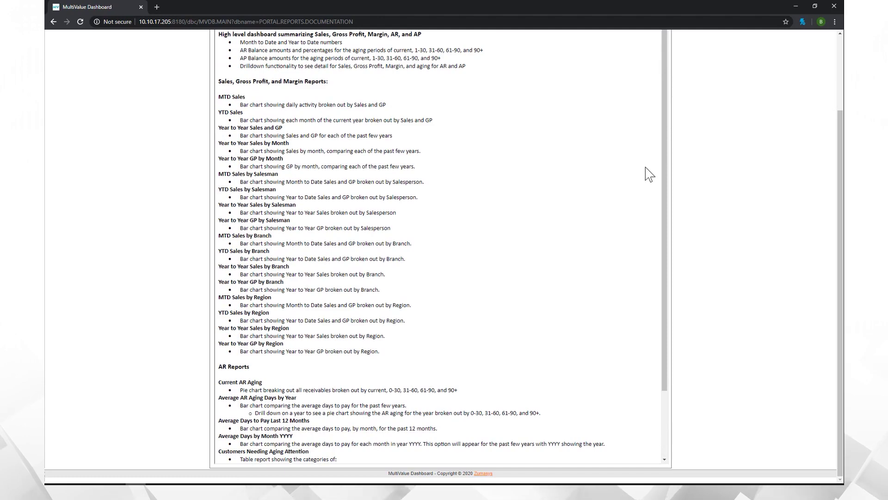
pyautogui.scroll(2, 727, 175)
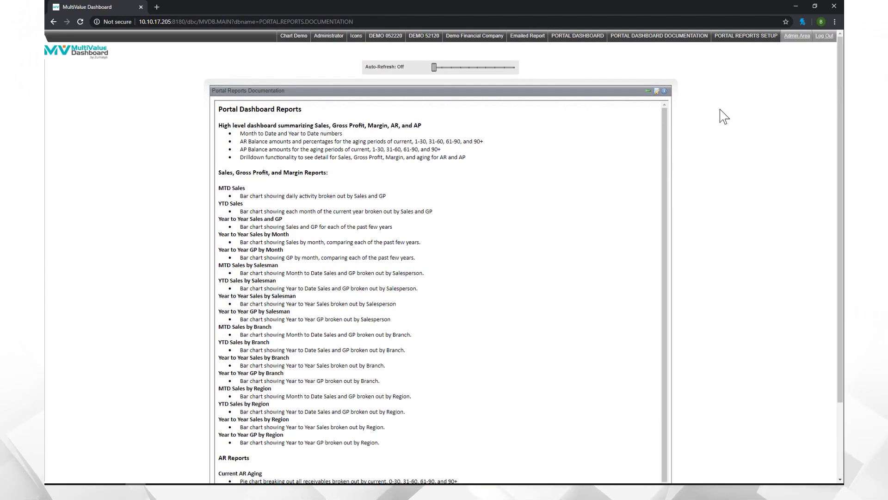
# Step: Return to the Portal Dashboard and open the 'Balances as of 05-23-20' AR/AP aging balances
pyautogui.click(585, 39)
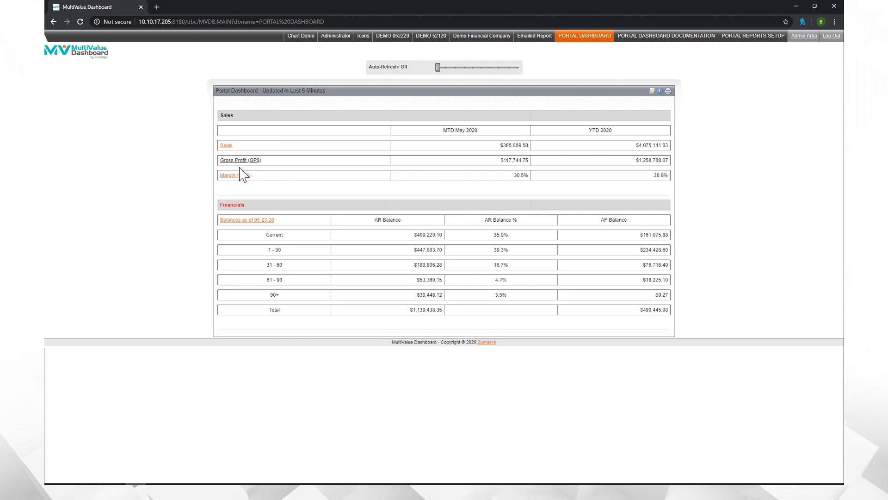
pyautogui.click(240, 223)
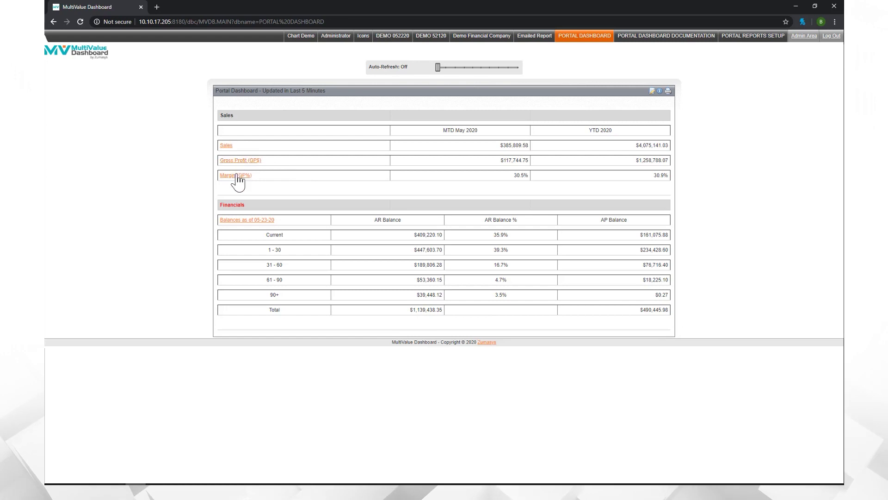
# Step: Open the MTD Sales chart and toggle its legend so Total Sales and Gross Profit both show
pyautogui.click(226, 146)
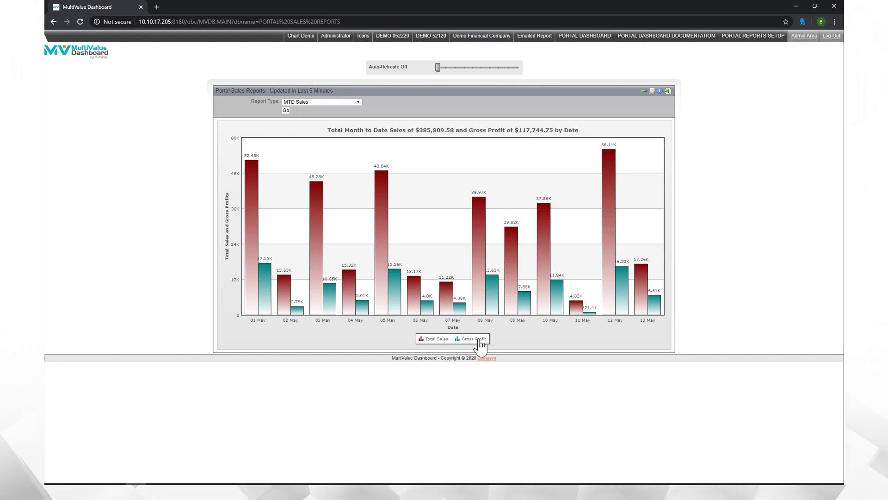
pyautogui.click(432, 342)
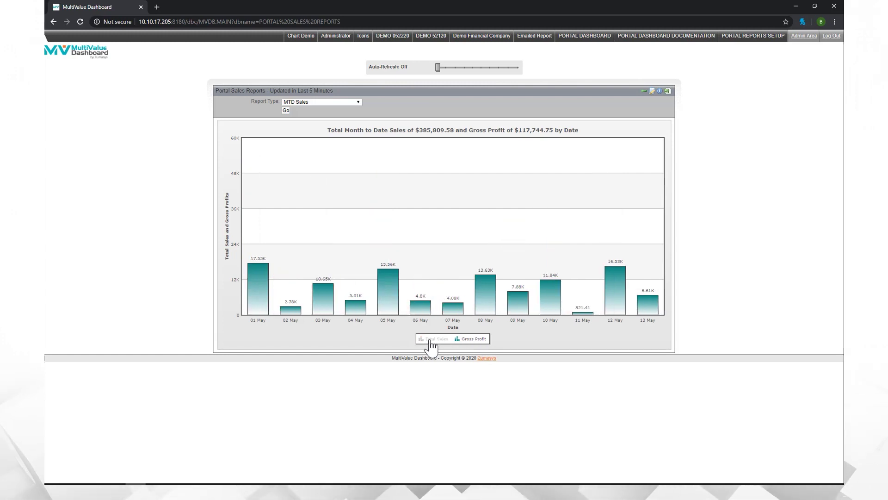
pyautogui.click(471, 342)
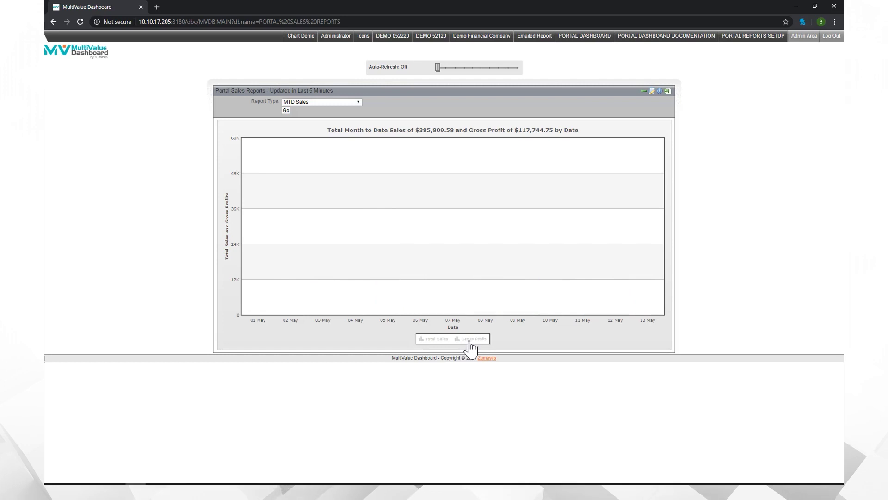
pyautogui.click(435, 342)
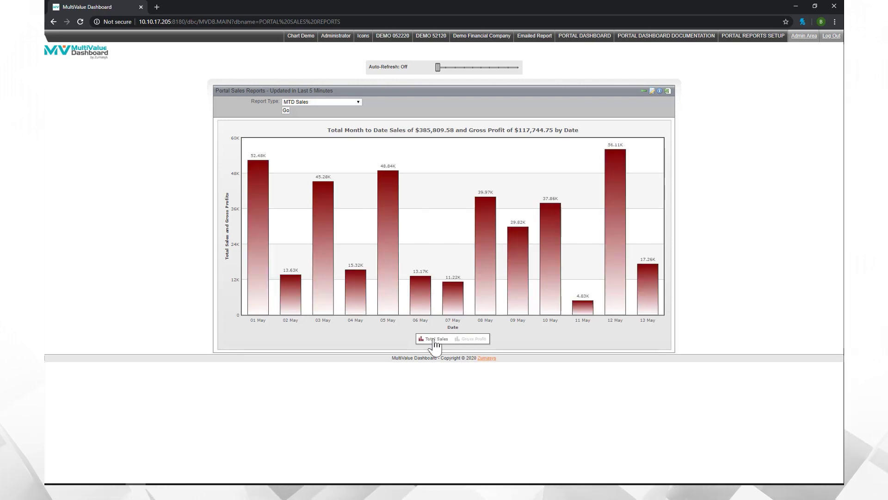
pyautogui.click(466, 340)
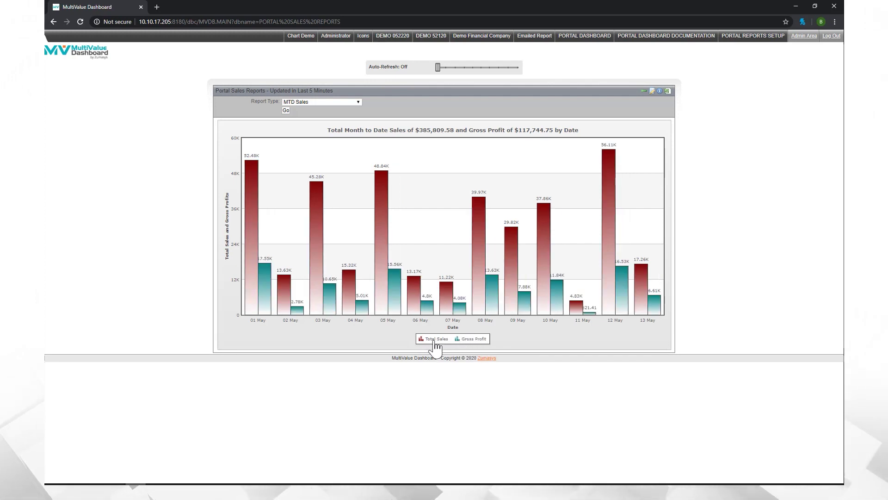
pyautogui.click(434, 340)
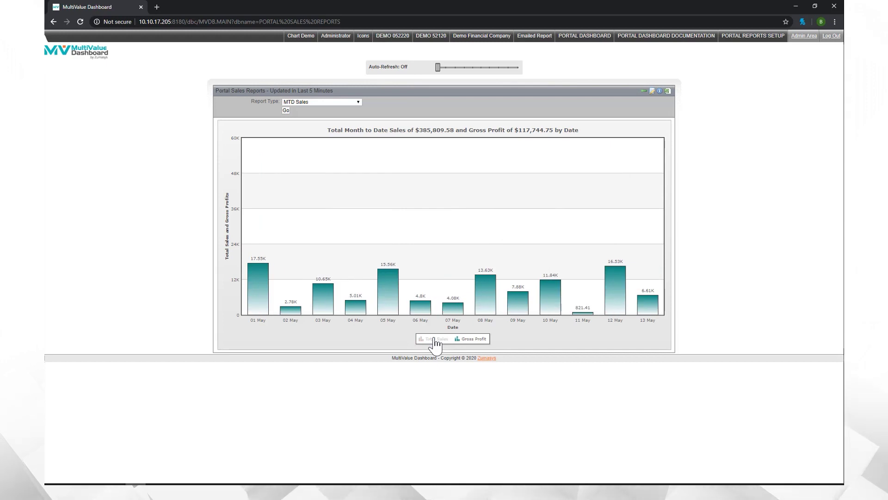
pyautogui.click(435, 341)
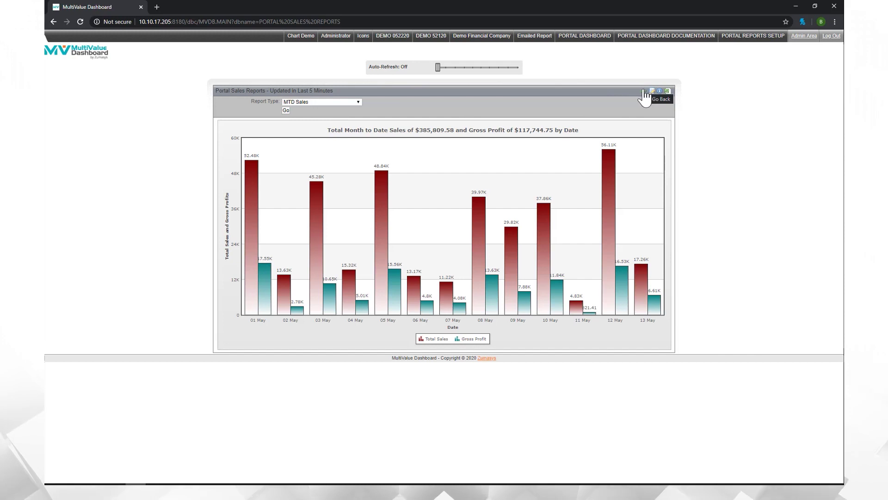
pyautogui.moveTo(285, 299)
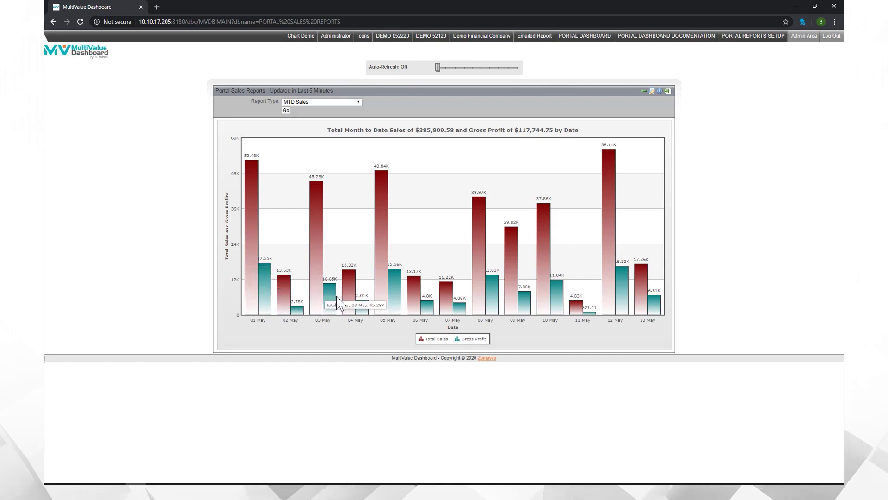
# Step: Load the YTD Sales report of total sales and gross profit by month
pyautogui.click(358, 101)
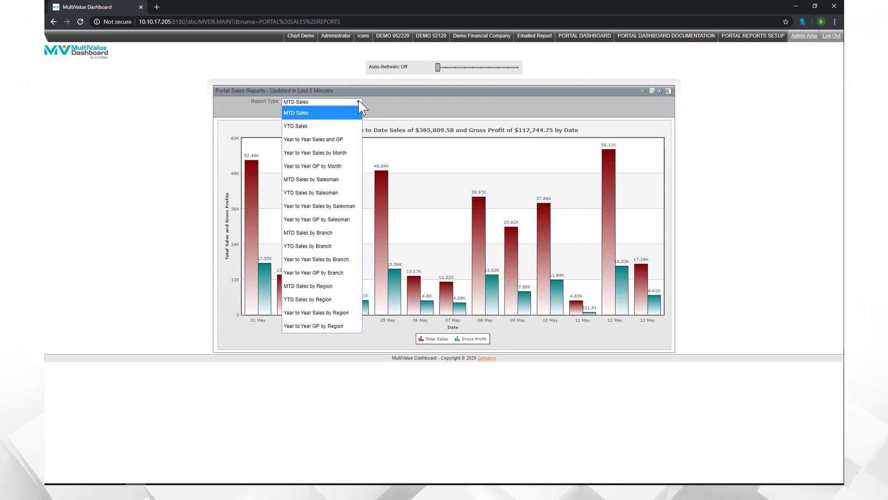
pyautogui.click(305, 127)
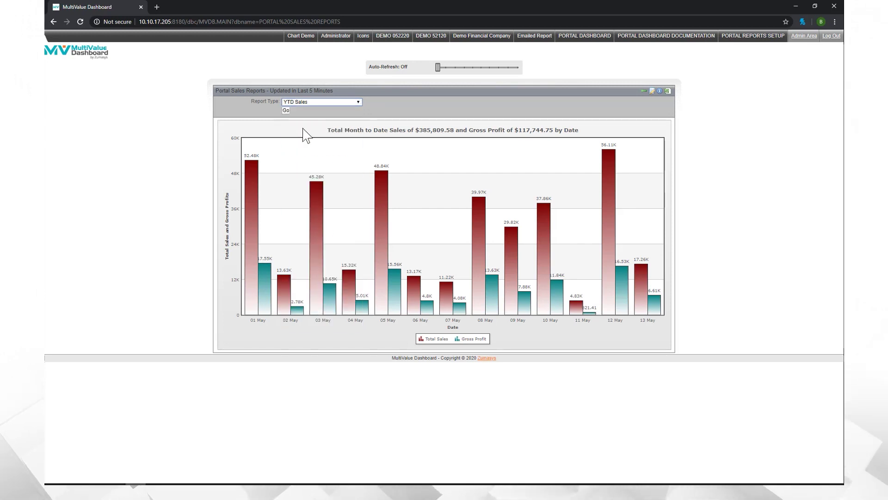
pyautogui.click(286, 110)
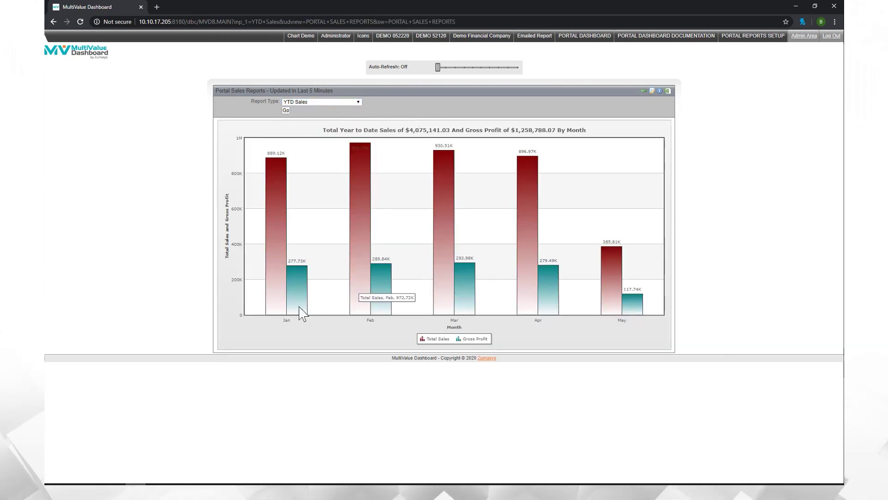
# Step: Toggle the Gross Profit bars off and back on in the YTD chart
pyautogui.moveTo(604, 314)
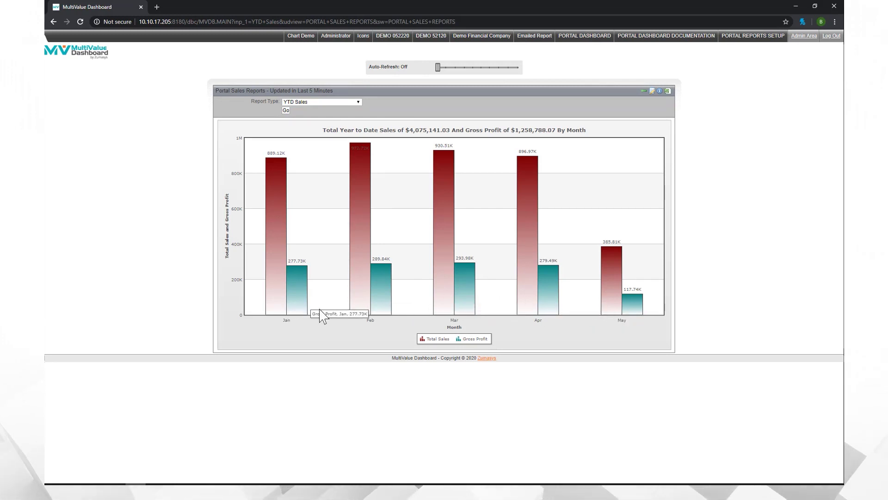
pyautogui.click(477, 343)
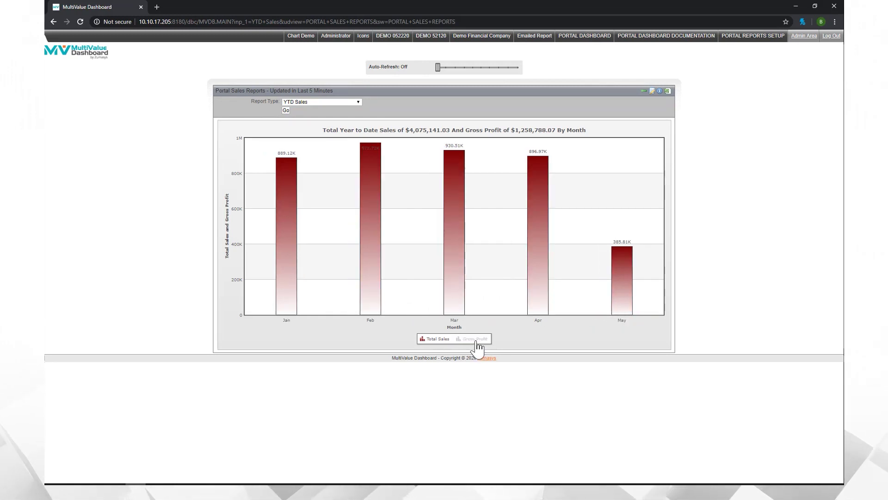
pyautogui.click(477, 342)
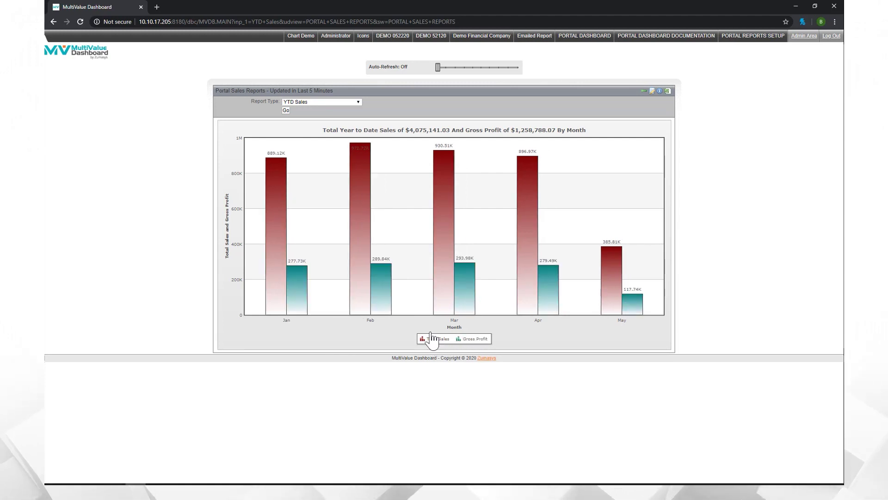
pyautogui.click(359, 105)
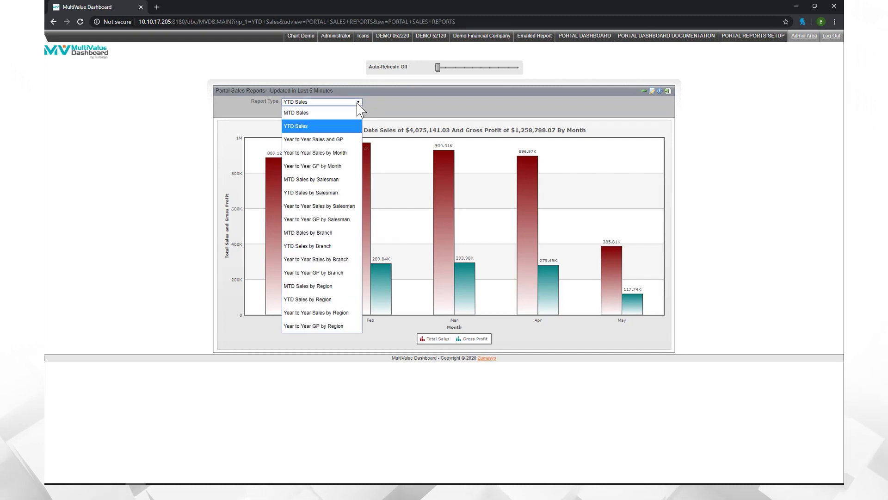
# Step: Show Year to Year Sales by Salesman with the 2016, 2017 and 2018 bars hidden
pyautogui.click(344, 213)
pyautogui.click(286, 110)
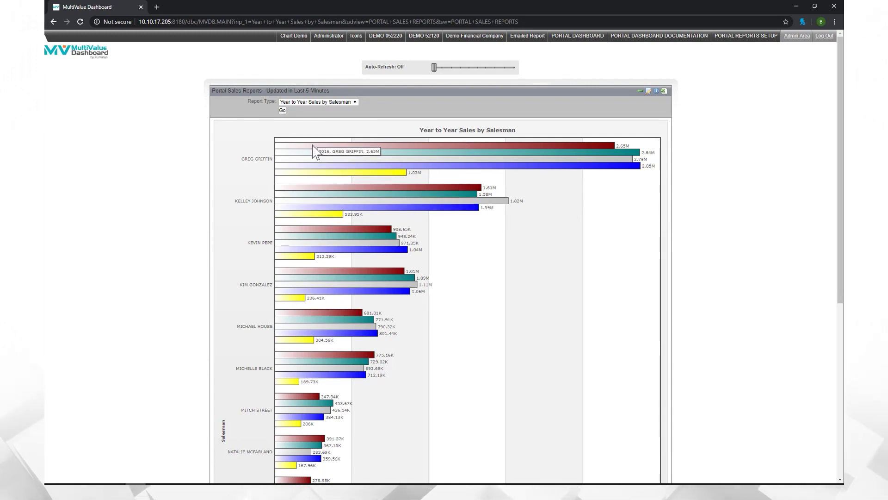
pyautogui.moveTo(306, 204)
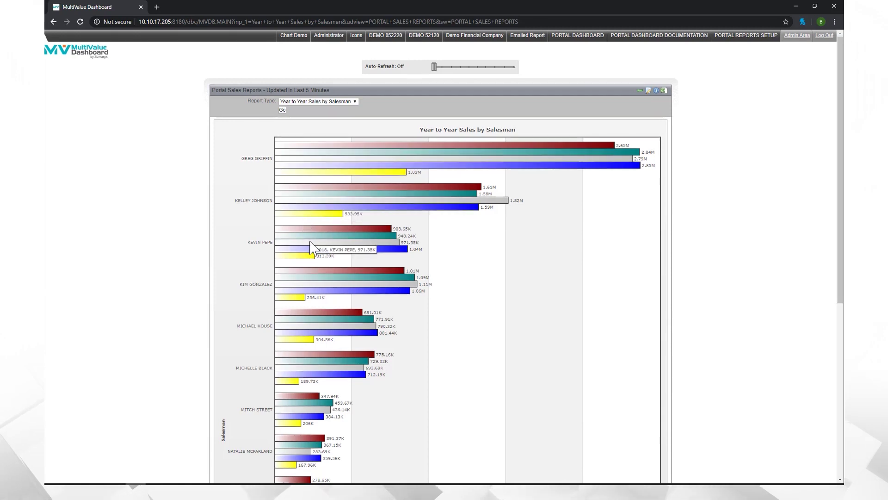
pyautogui.scroll(-3, 359, 259)
pyautogui.scroll(-5, 361, 269)
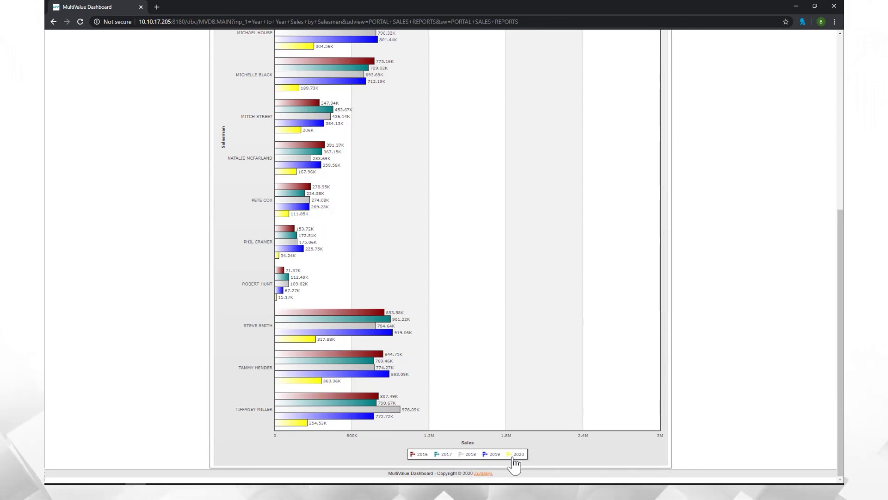
pyautogui.click(421, 456)
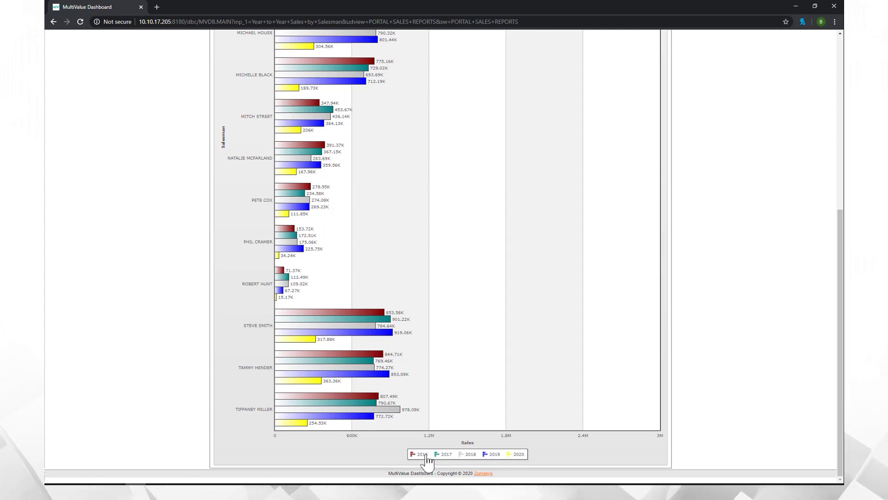
pyautogui.click(446, 455)
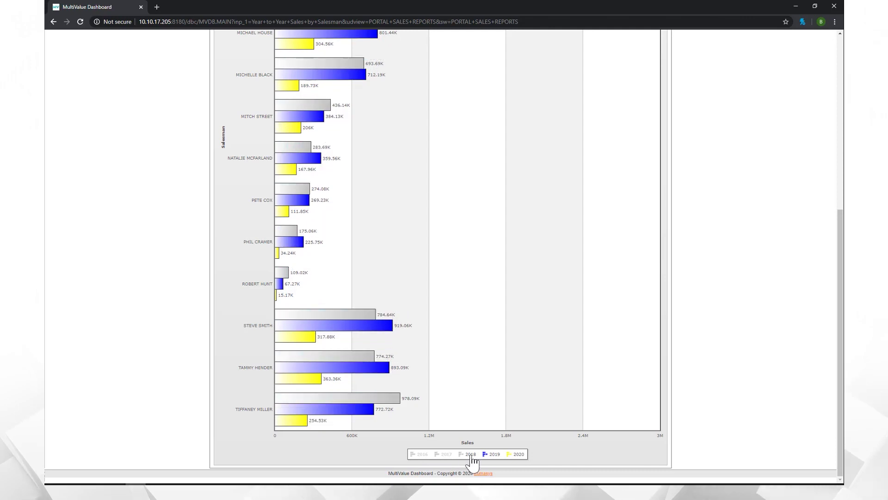
pyautogui.click(470, 455)
pyautogui.scroll(7, 481, 413)
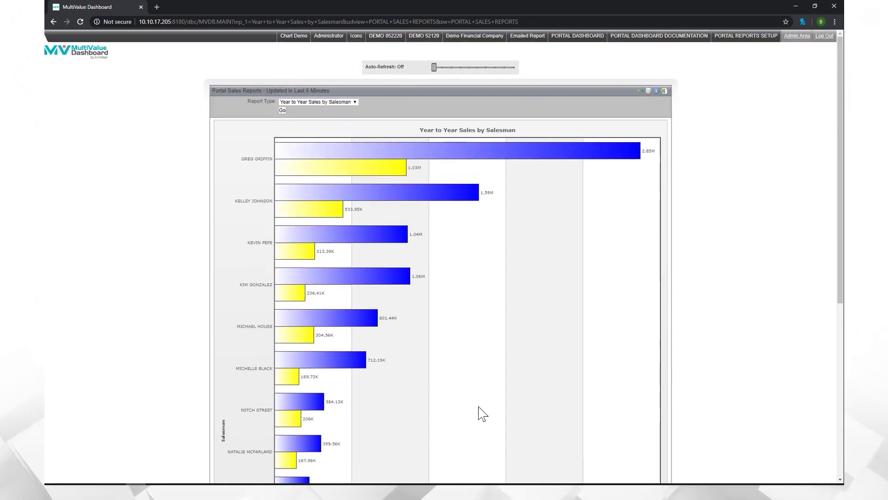
pyautogui.moveTo(333, 170)
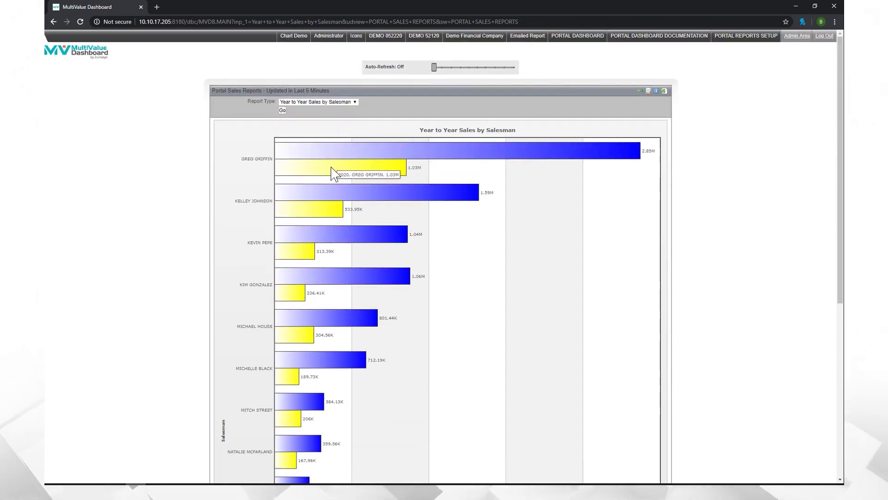
pyautogui.scroll(-5, 454, 333)
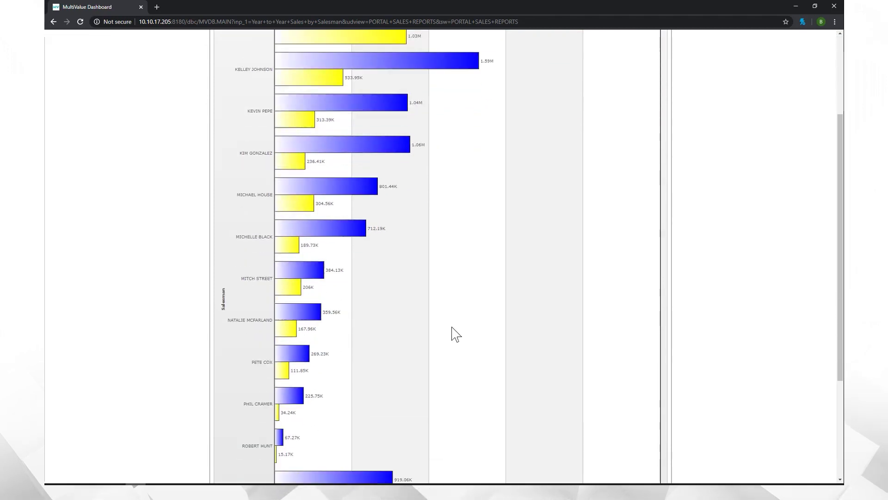
pyautogui.scroll(5, 454, 333)
# Step: Show Year to Year Sales by Branch with the 2016–2018 bars hidden
pyautogui.click(324, 102)
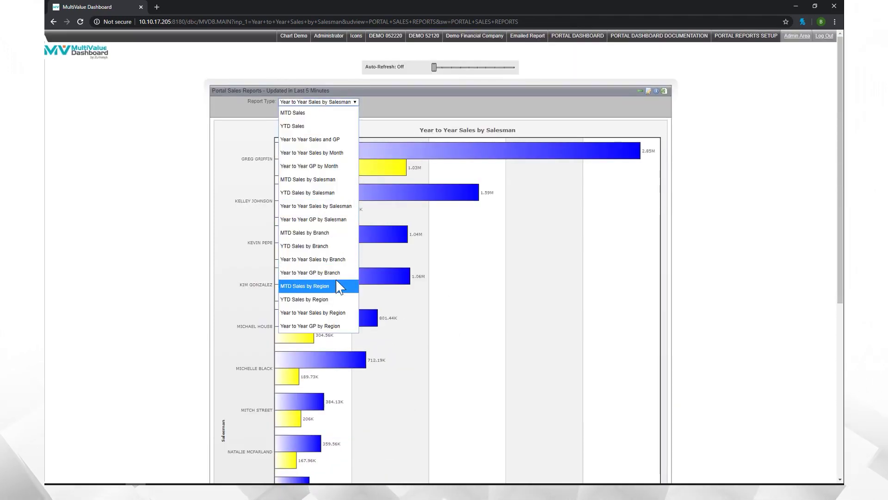
pyautogui.click(320, 259)
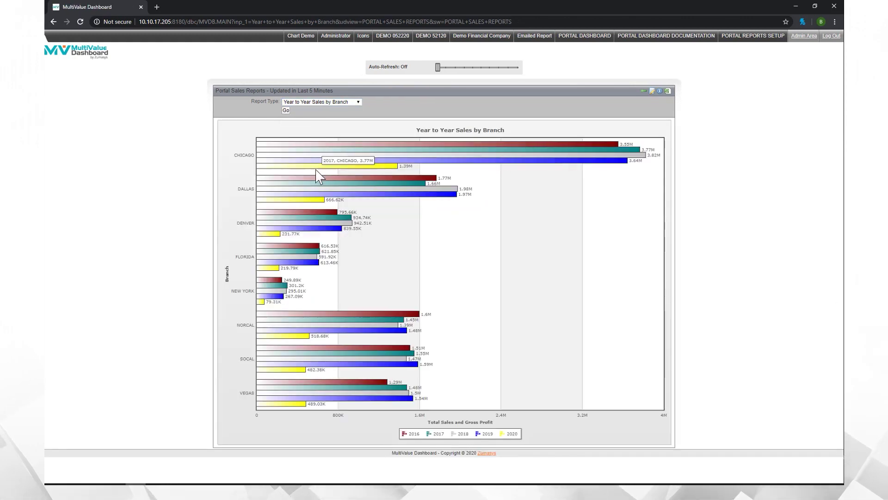
pyautogui.click(415, 435)
pyautogui.click(437, 435)
pyautogui.click(463, 435)
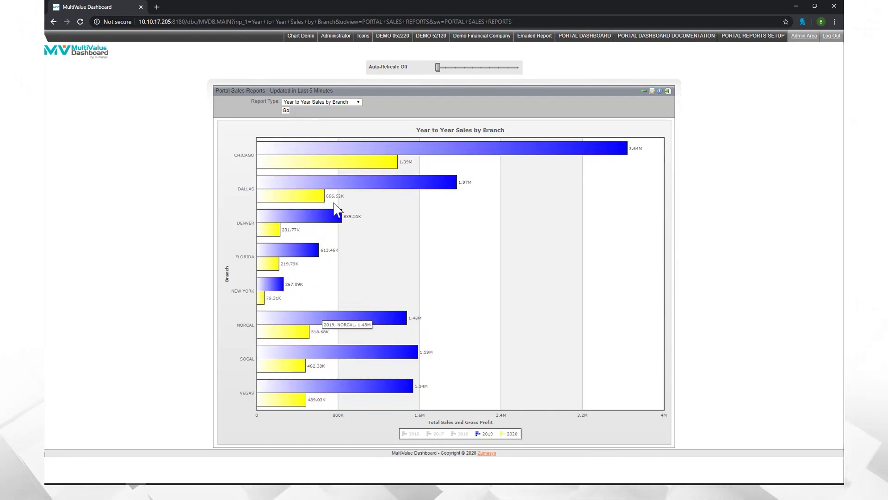
# Step: Request the Year to Year GP by Region report
pyautogui.click(359, 103)
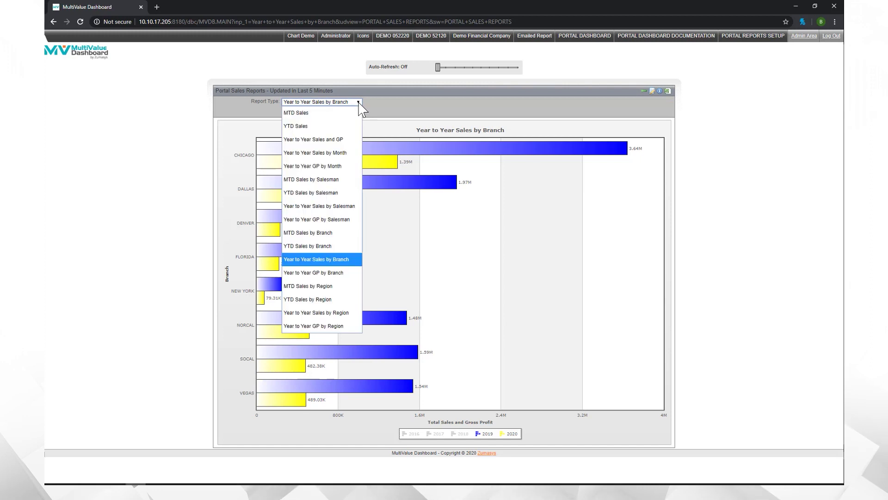
pyautogui.click(351, 299)
pyautogui.click(286, 111)
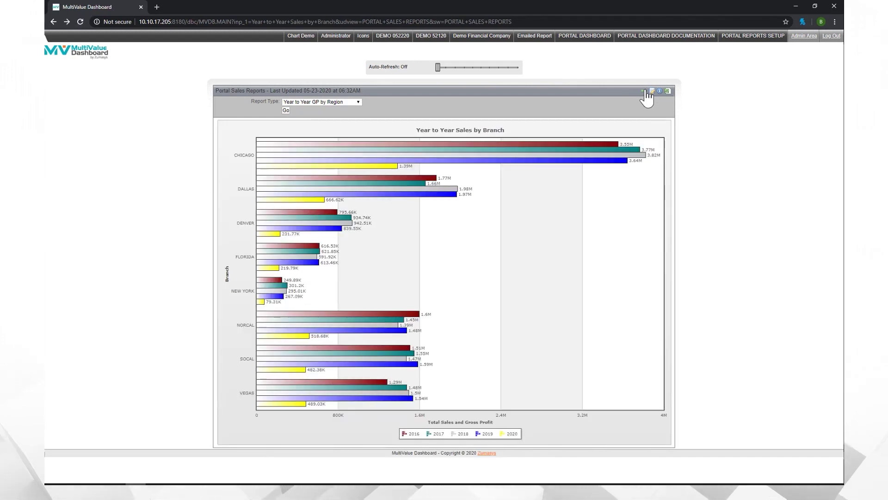
# Step: Go back through the earlier report pages to the Portal Dashboard summary
pyautogui.click(645, 91)
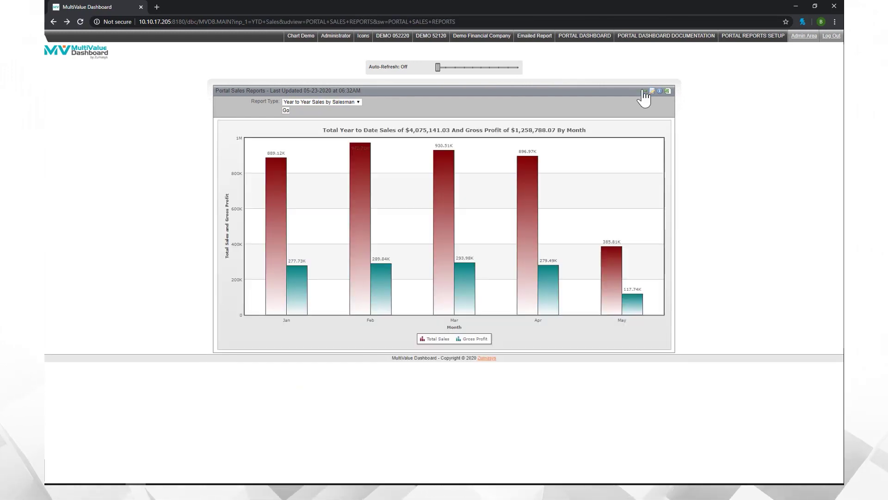
pyautogui.click(644, 92)
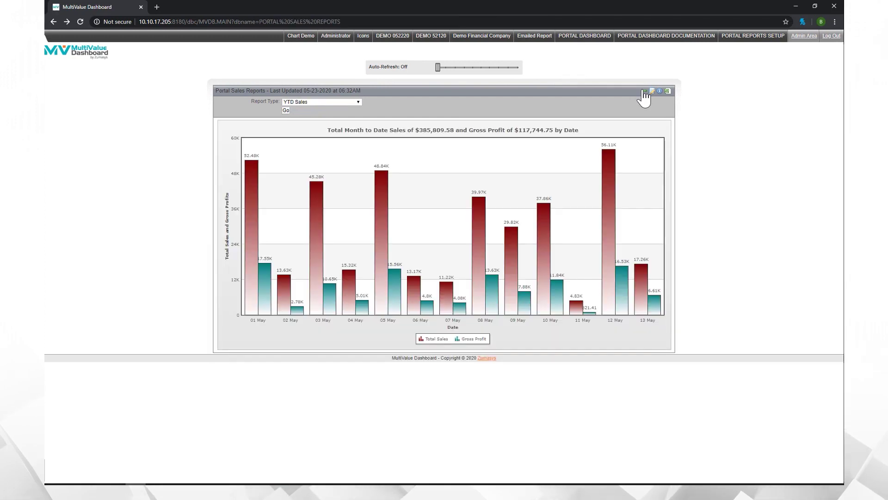
pyautogui.click(645, 91)
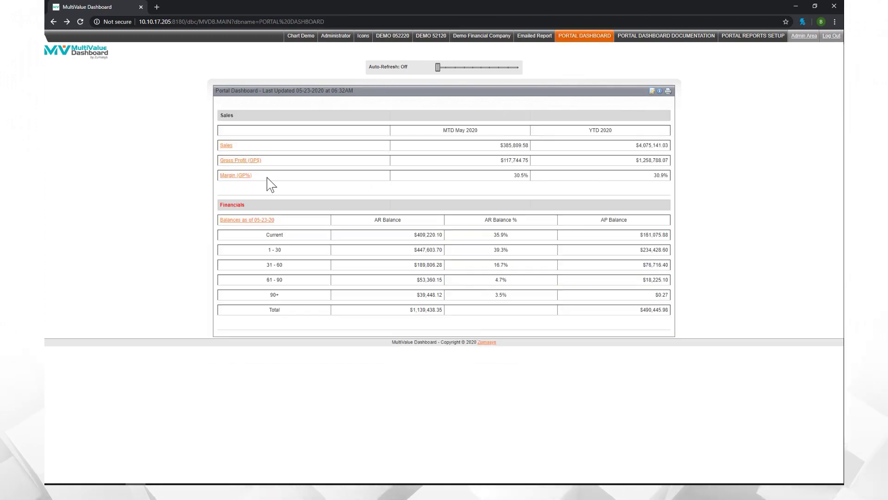
# Step: Open the Gross Profit sales report and close the Report Type list without changing it
pyautogui.click(243, 161)
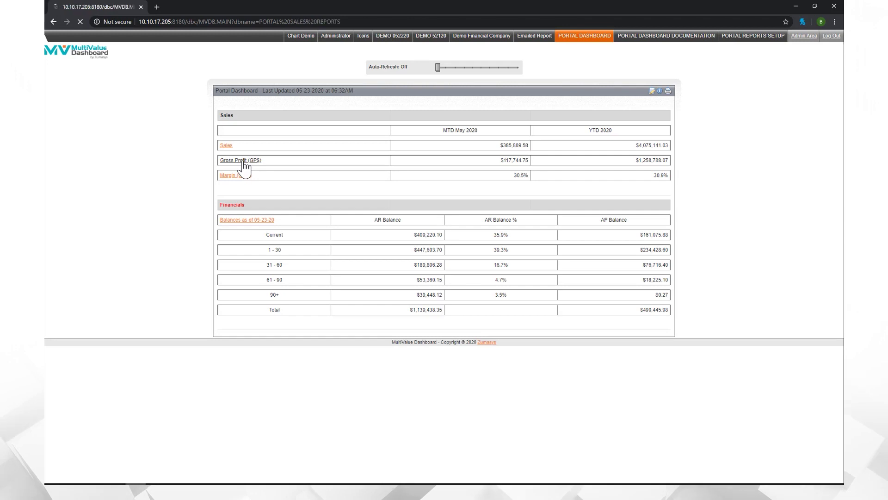
pyautogui.click(360, 103)
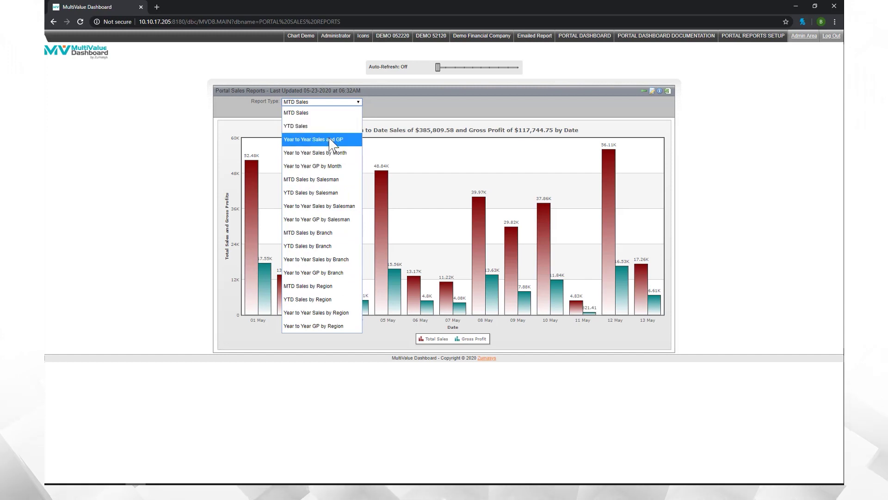
pyautogui.click(488, 140)
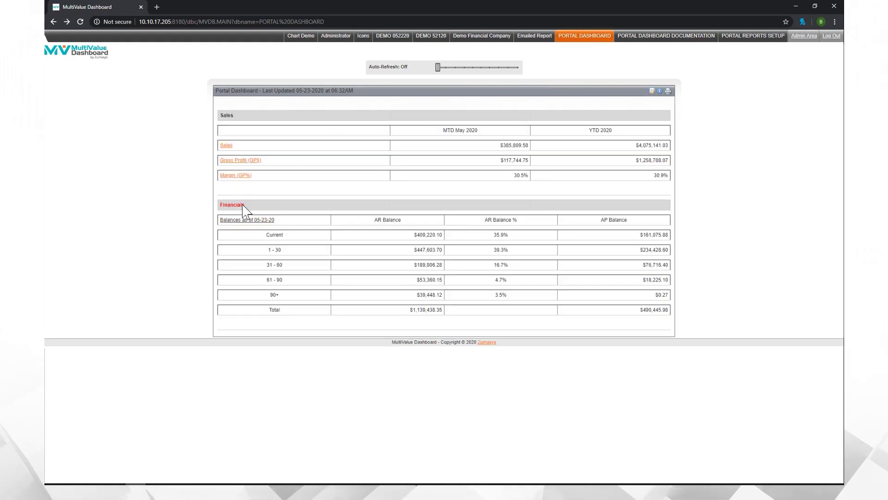
# Step: View the year-by-year Margin (GP%) chart, then return to the Portal Dashboard
pyautogui.click(235, 177)
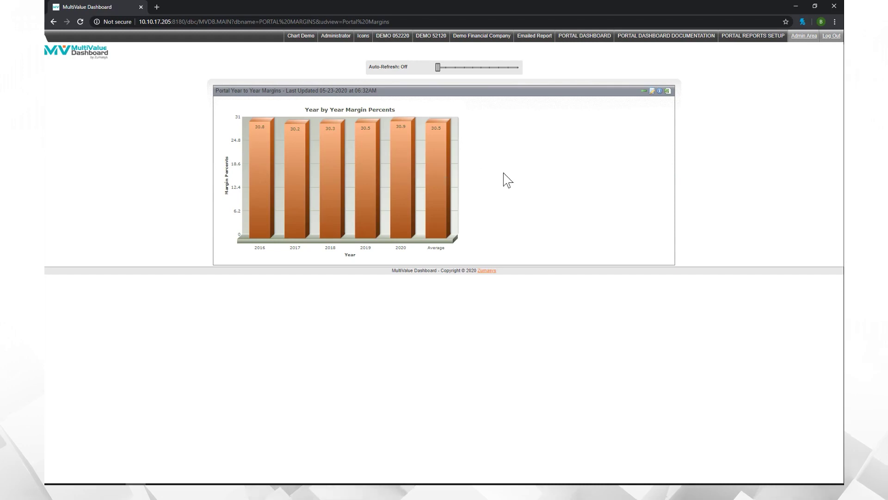
pyautogui.moveTo(260, 210)
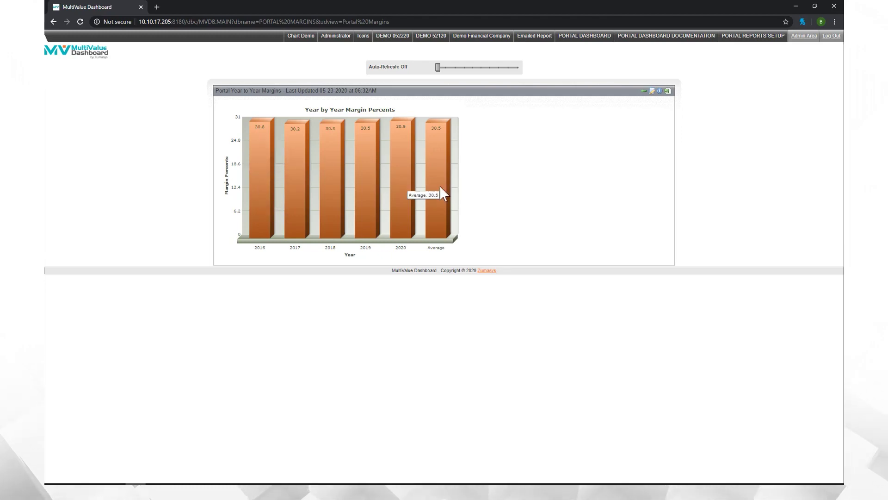
pyautogui.click(643, 91)
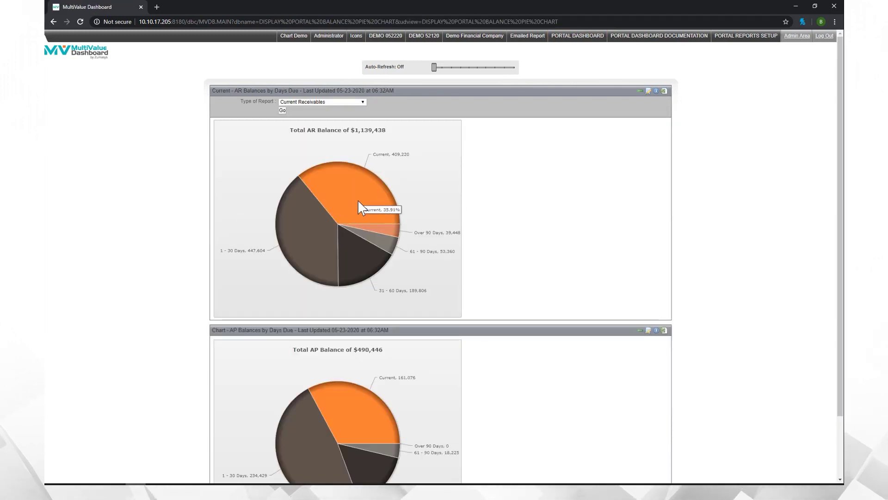
# Step: Pull the Current slice (409,220, 35.91%) out of the AR pie and snap it back
pyautogui.scroll(-3, 543, 182)
pyautogui.scroll(3, 545, 183)
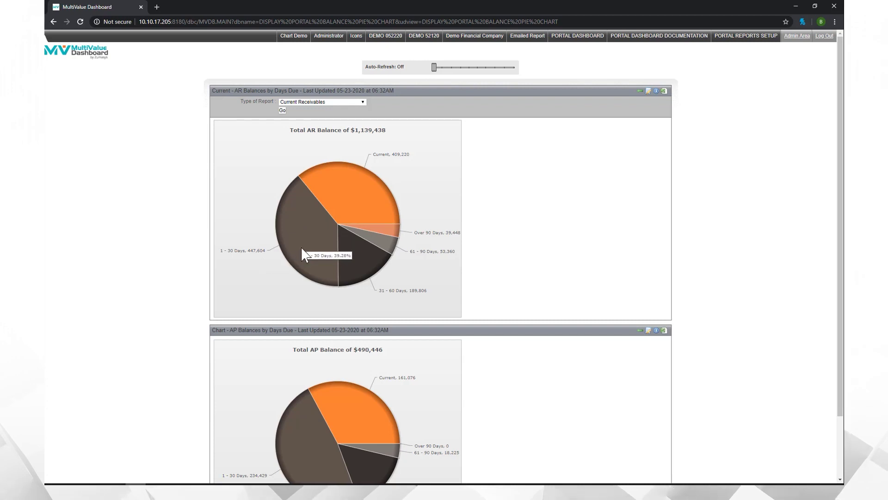
pyautogui.moveTo(356, 259)
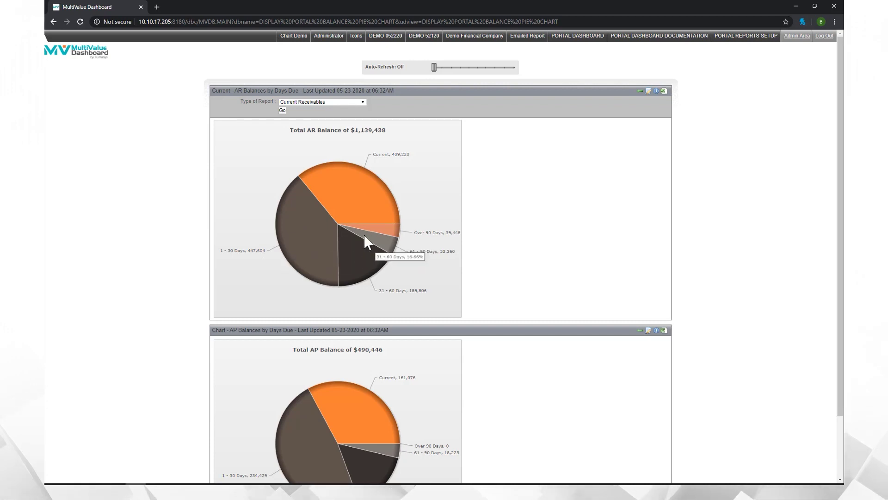
pyautogui.click(358, 199)
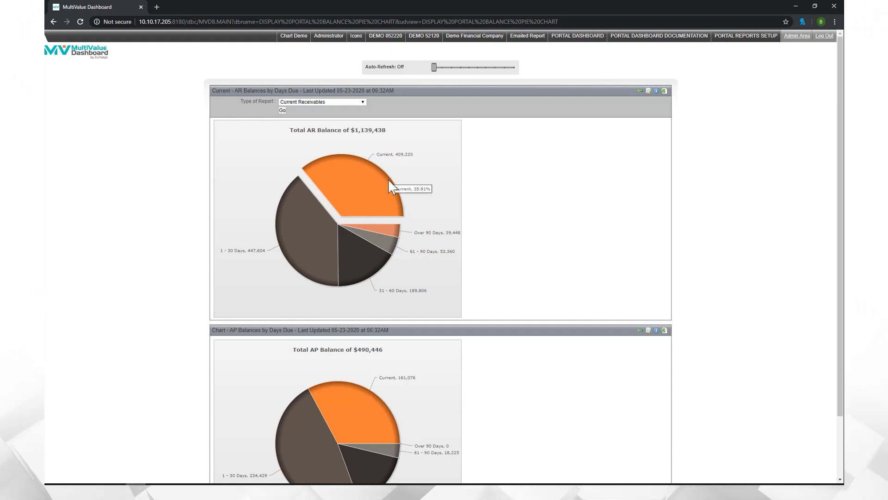
pyautogui.click(359, 191)
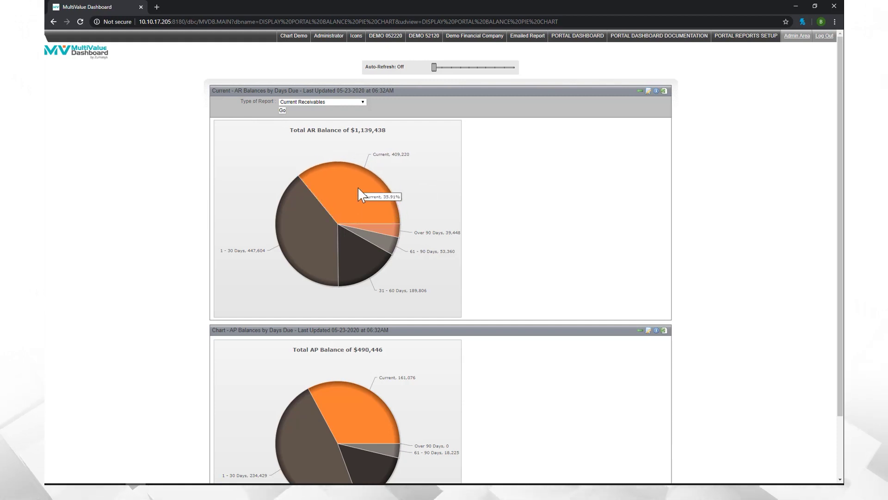
pyautogui.scroll(-2, 359, 191)
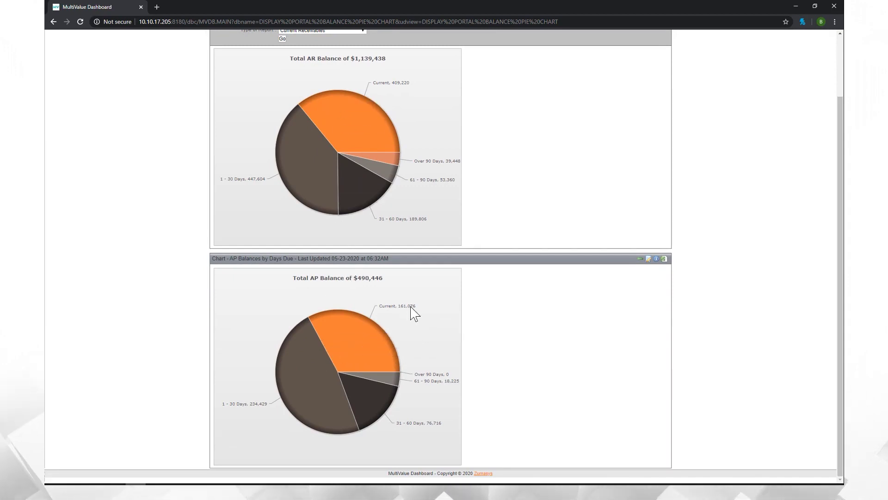
pyautogui.scroll(2, 409, 308)
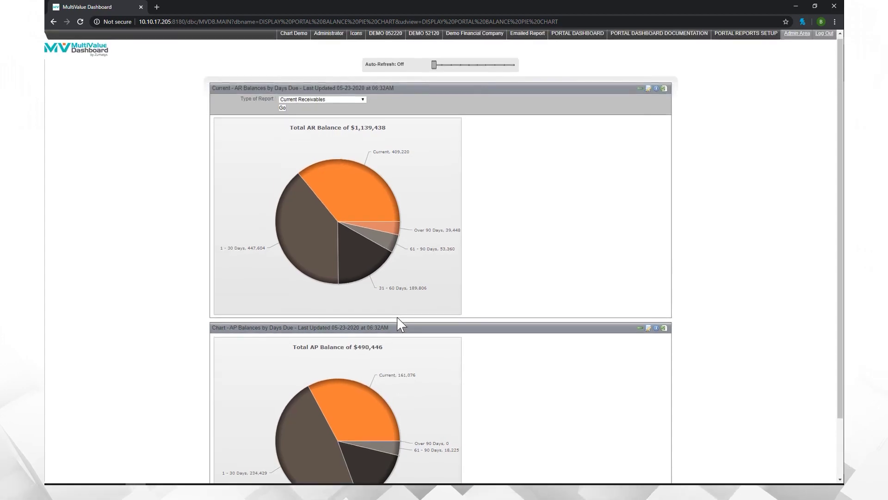
pyautogui.click(360, 103)
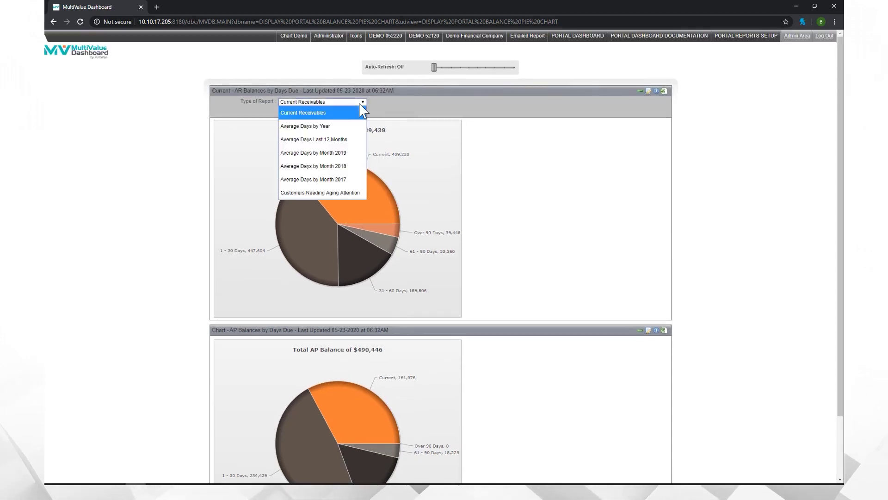
# Step: Load the Average Days by Year and Average Days Last 12 Months charts
pyautogui.click(328, 127)
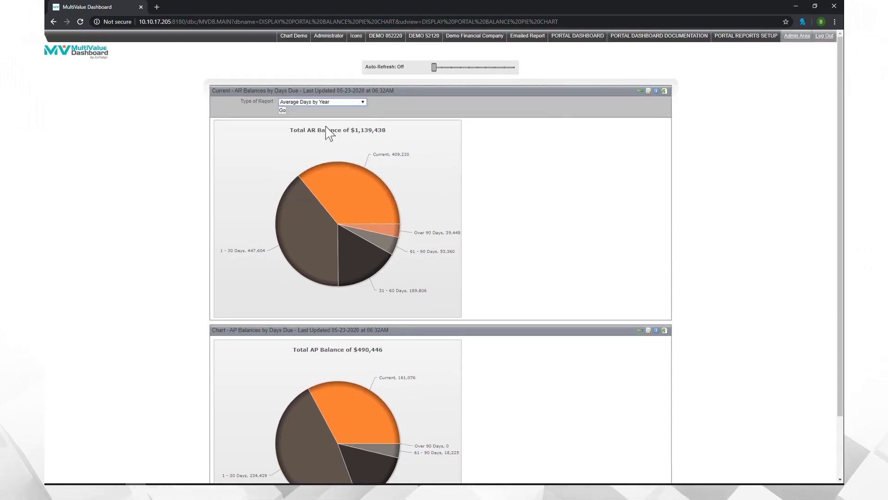
pyautogui.click(283, 110)
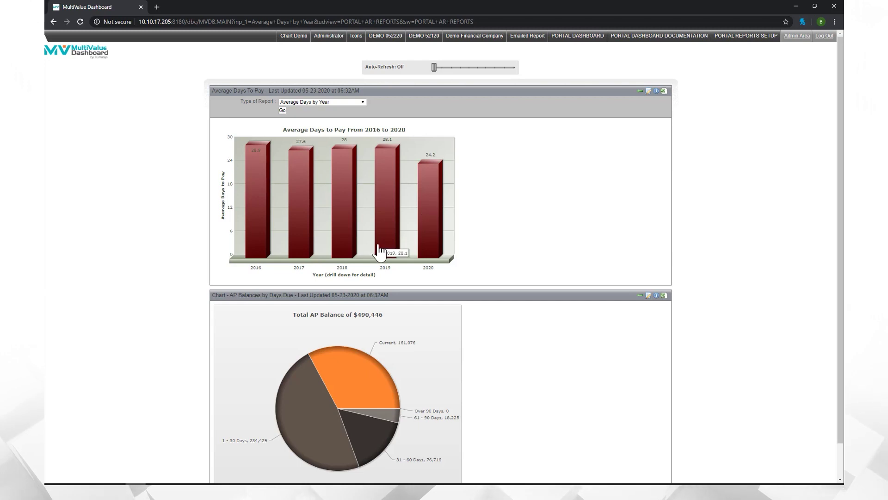
pyautogui.scroll(-1, 376, 252)
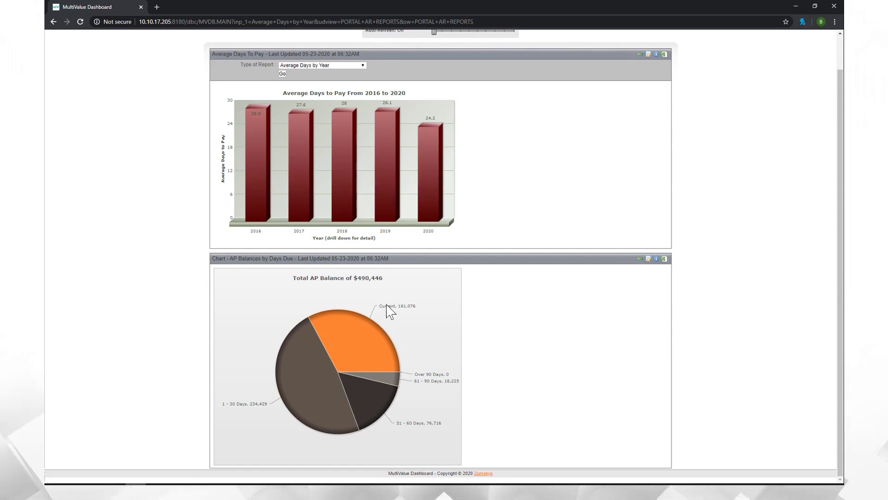
pyautogui.scroll(1, 363, 104)
pyautogui.click(364, 103)
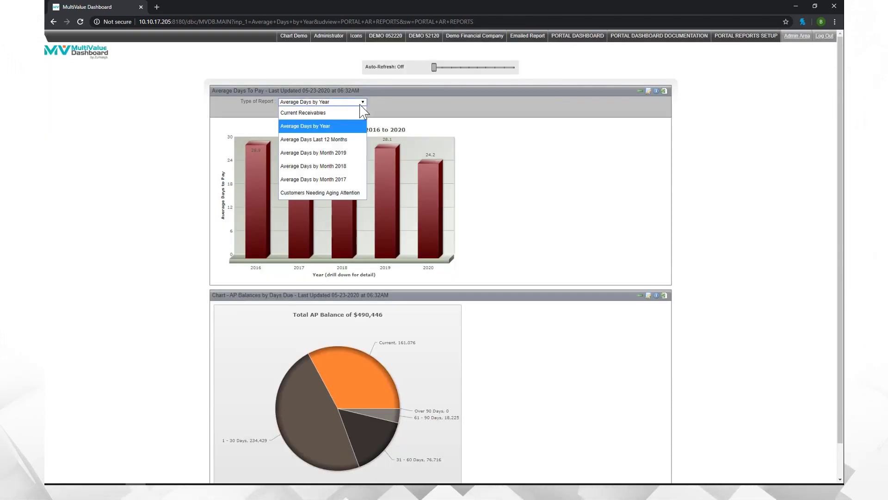
pyautogui.click(329, 139)
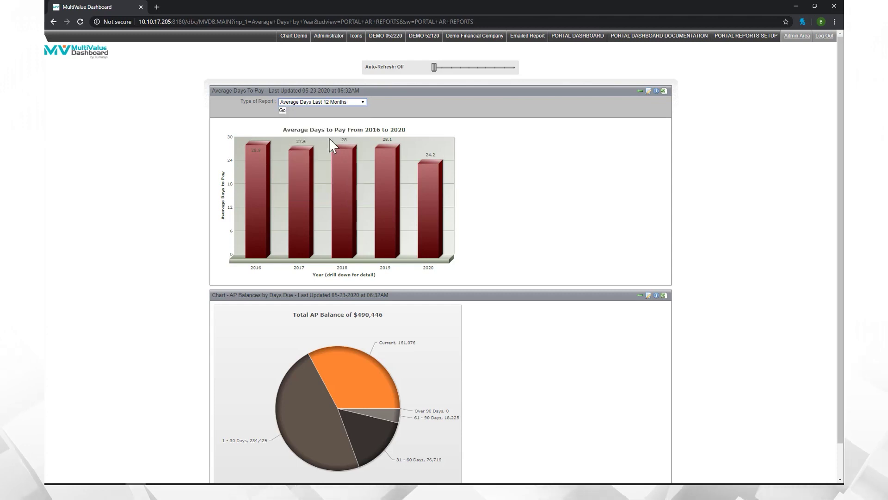
pyautogui.click(283, 110)
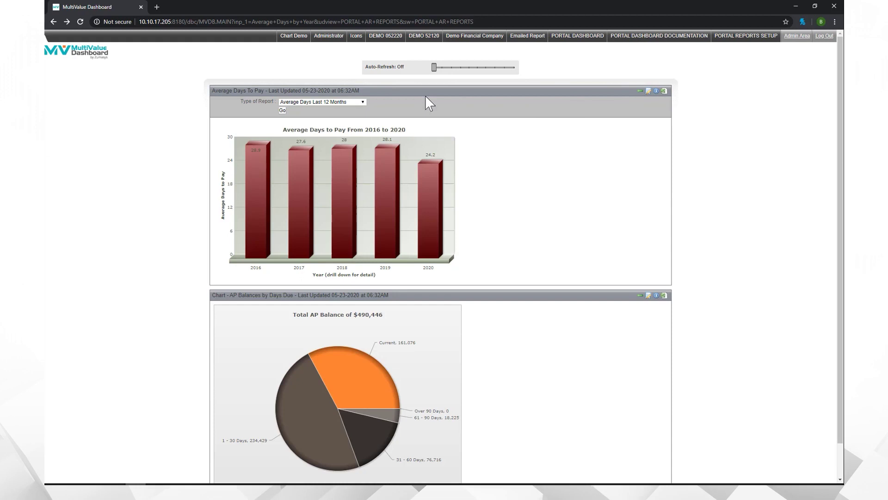
# Step: Load the Customers Needing Aging Attention table with 50 customers by amount and by days aged
pyautogui.click(362, 101)
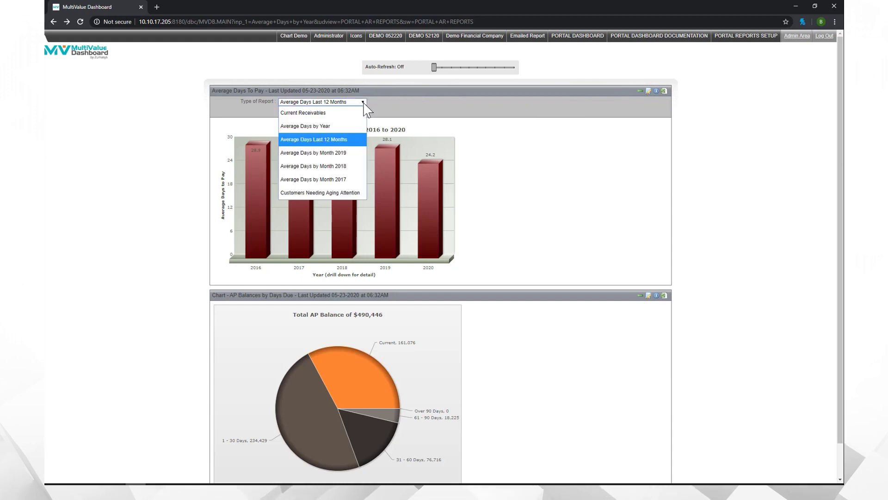
pyautogui.click(346, 193)
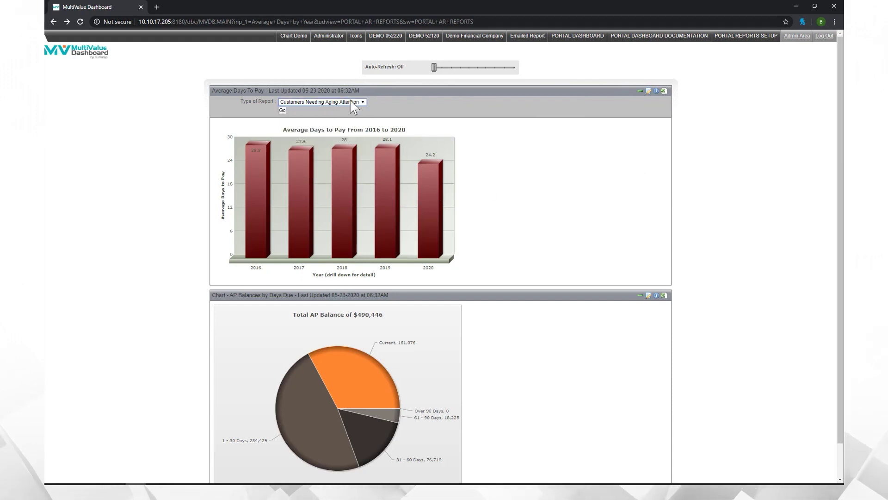
pyautogui.click(283, 111)
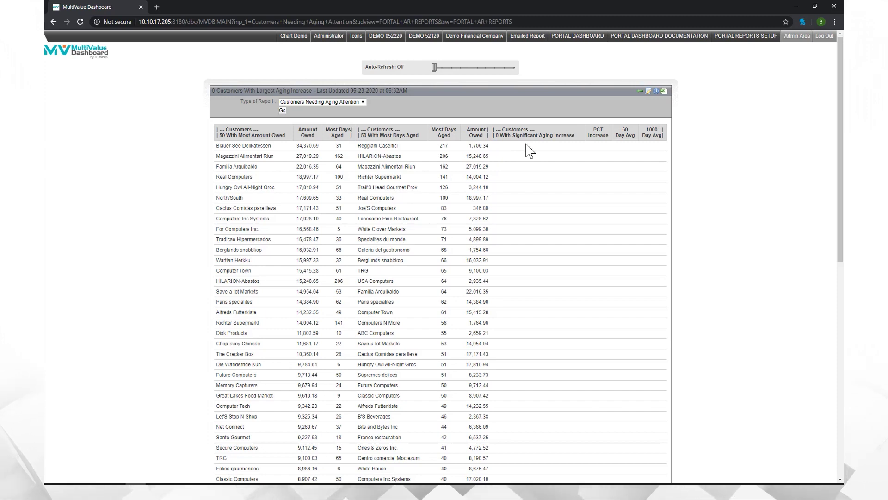
pyautogui.scroll(-6, 531, 153)
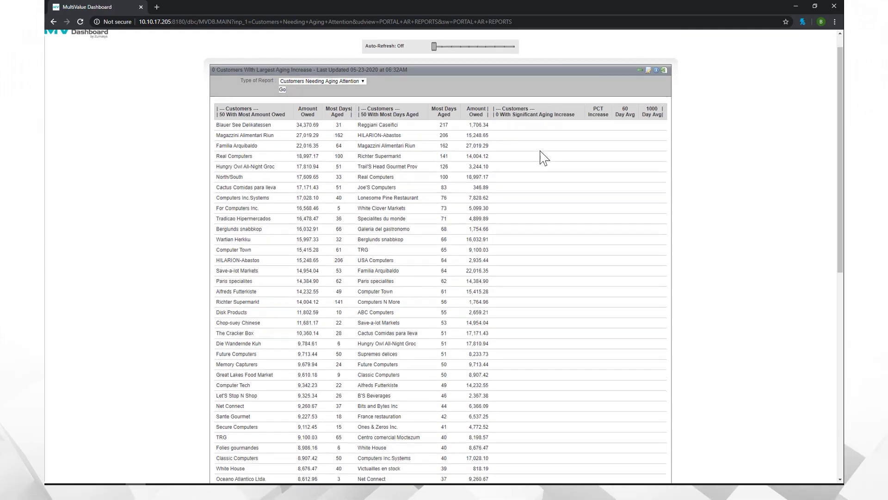
pyautogui.scroll(6, 544, 157)
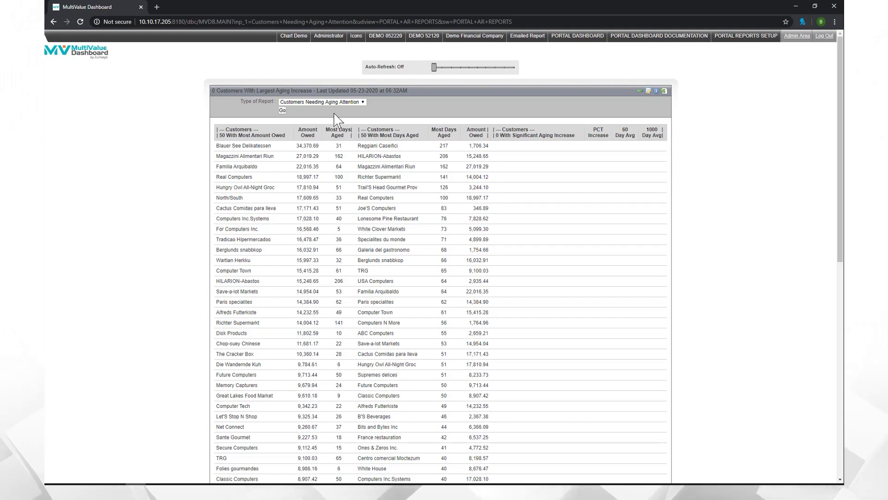
# Step: Step back through the AR reports to the Portal Dashboard showing $385,809.58 MTD sales
pyautogui.click(363, 102)
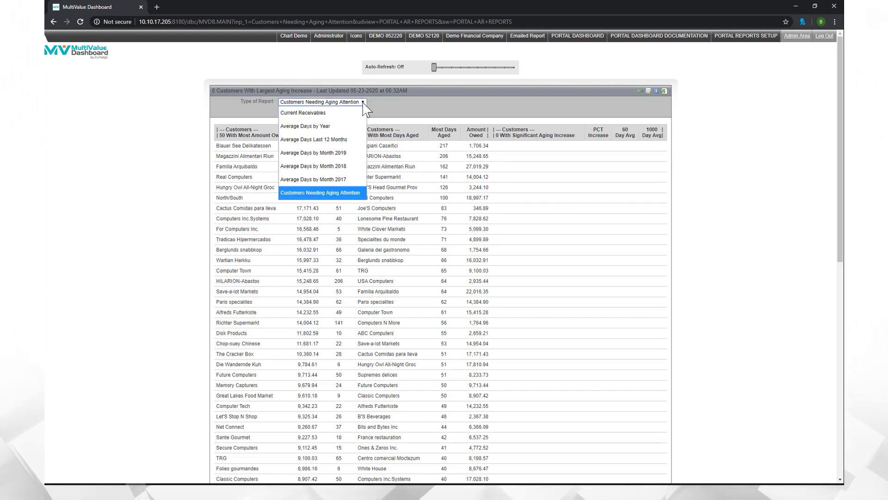
pyautogui.click(640, 91)
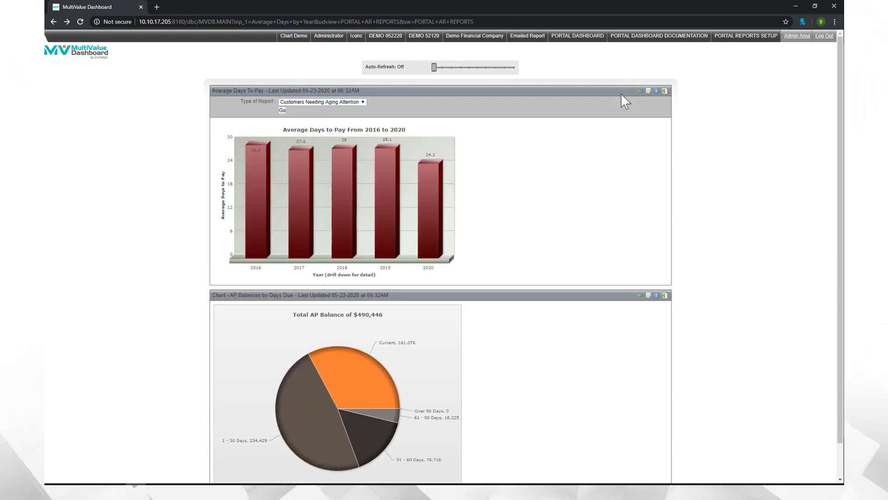
pyautogui.click(641, 91)
pyautogui.click(641, 91)
pyautogui.click(640, 90)
pyautogui.click(641, 90)
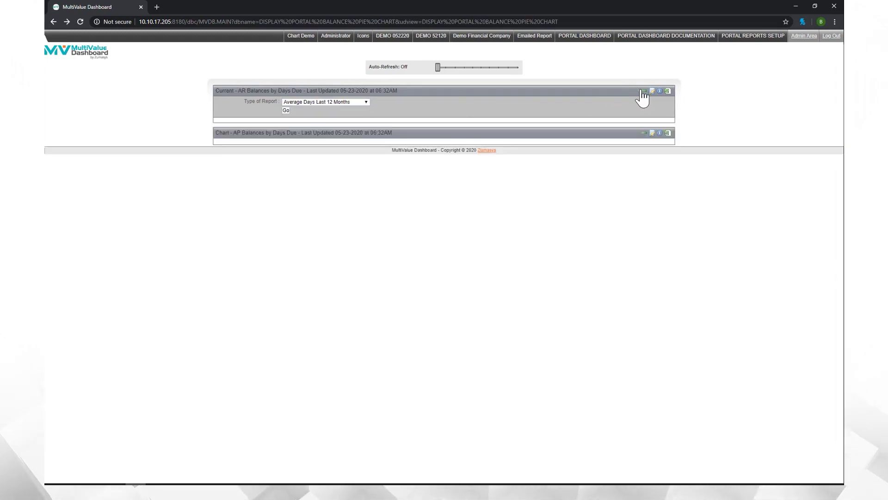
pyautogui.click(641, 92)
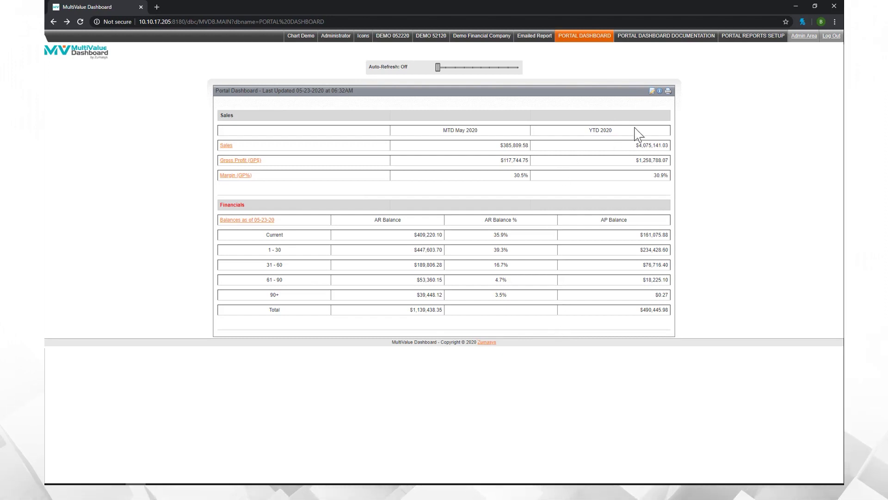
# Step: Open Portal Reports Setup to view the SALES, AR and AP file mappings
pyautogui.click(759, 38)
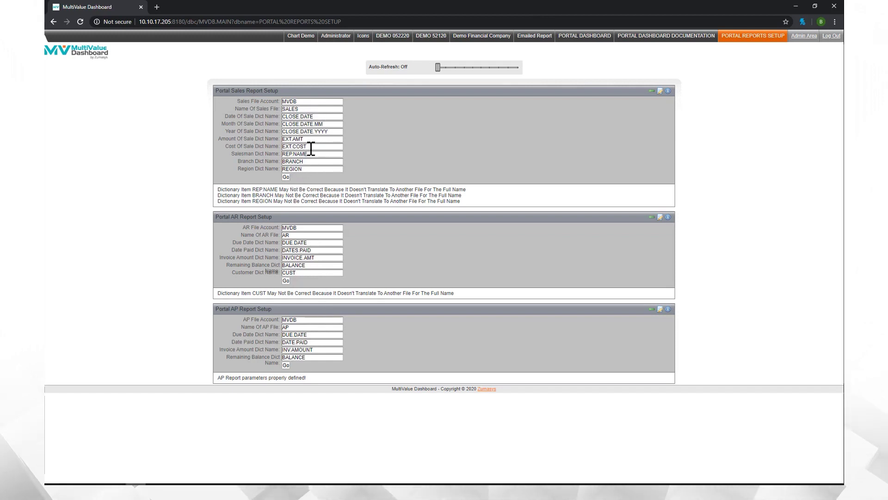
# Step: Submit the Sales, AR and AP setup forms, then return to the Portal Dashboard dated 05-23-2020
pyautogui.click(285, 176)
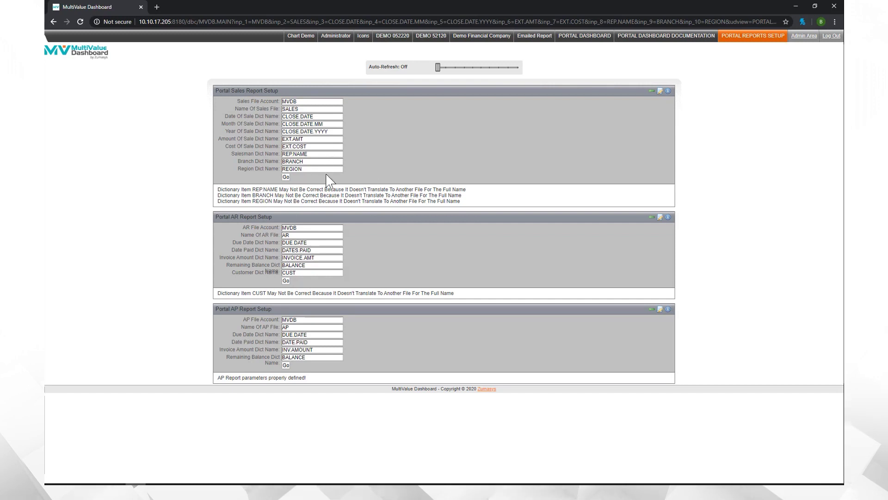
pyautogui.click(286, 281)
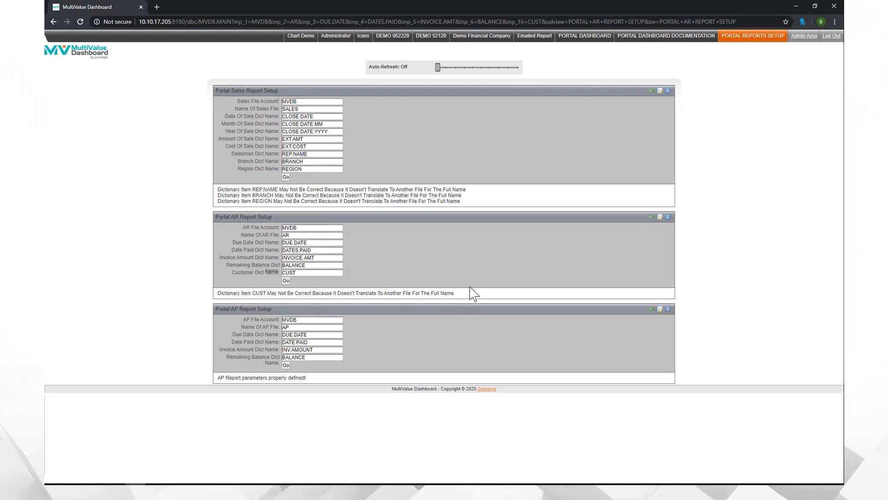
pyautogui.click(286, 366)
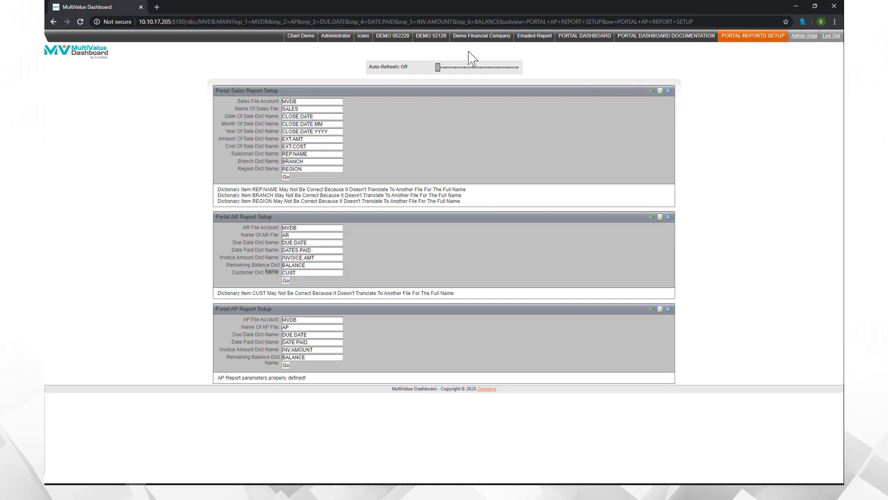
pyautogui.click(582, 37)
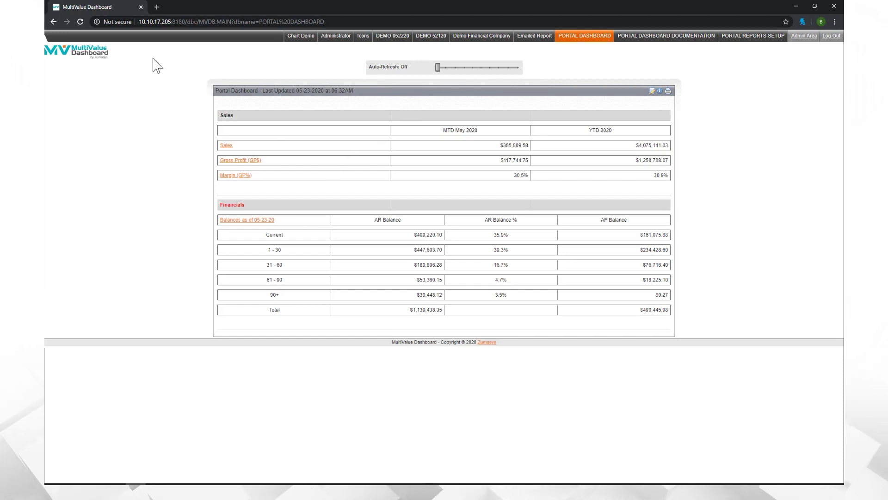
pyautogui.click(80, 22)
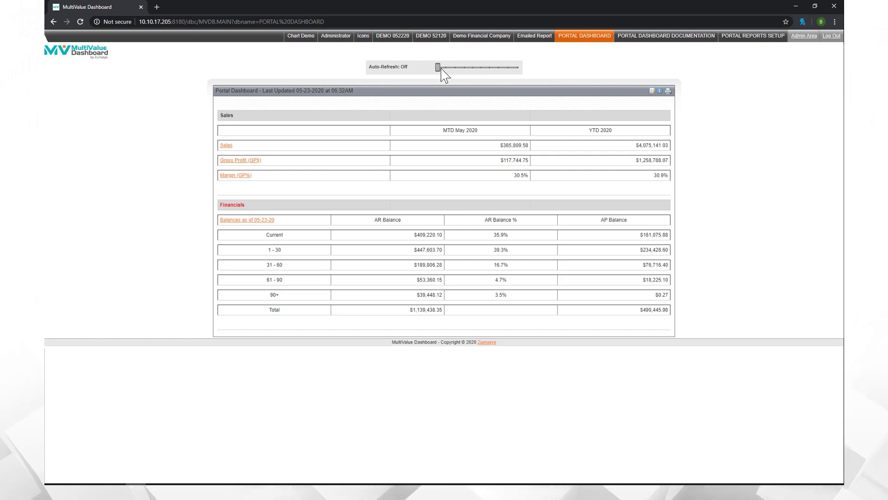
# Step: Move the portal dashboard's Auto-Refresh slider from Off to a timed refresh interval
pyautogui.moveTo(438, 68); pyautogui.dragTo(488, 70)
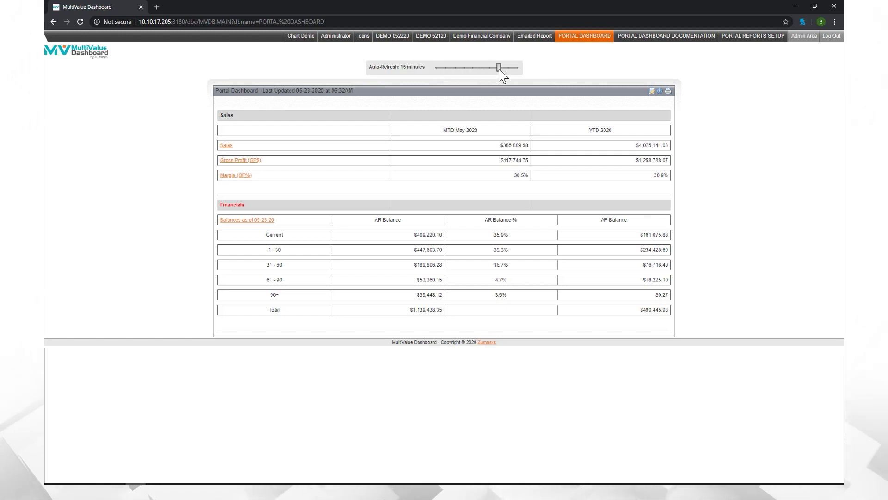